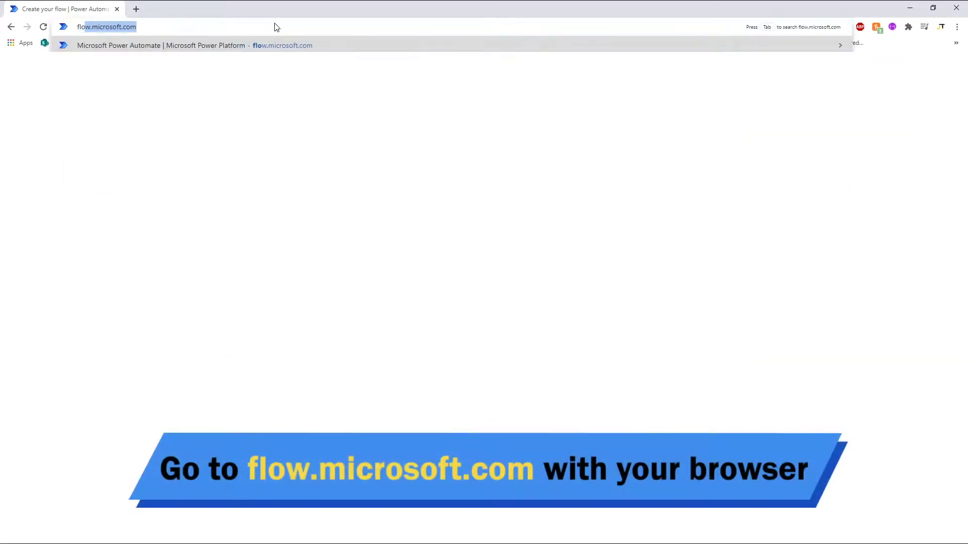
Create an instant cloud flow named 'Member Lists Generator' with a 'Manually trigger a flow' trigger.
key("Return")
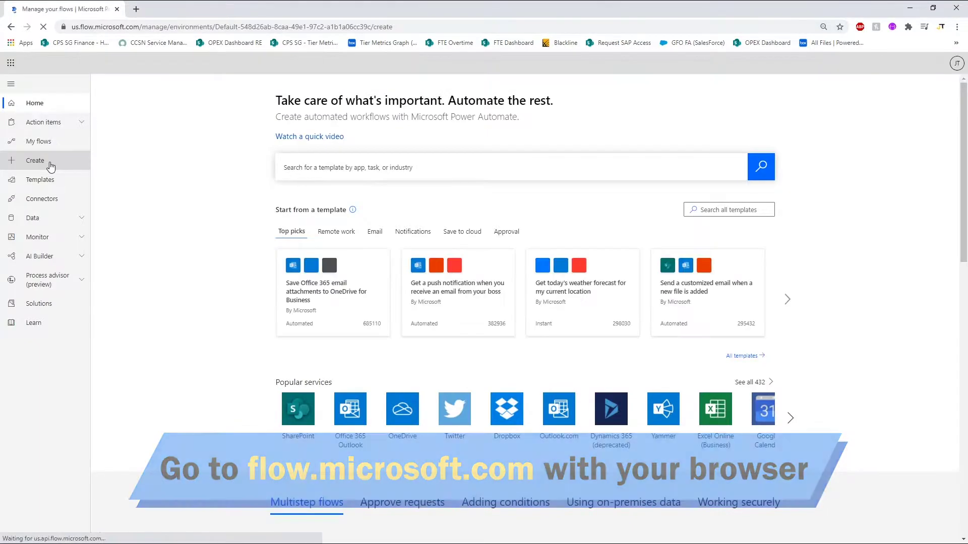
left_click(51, 167)
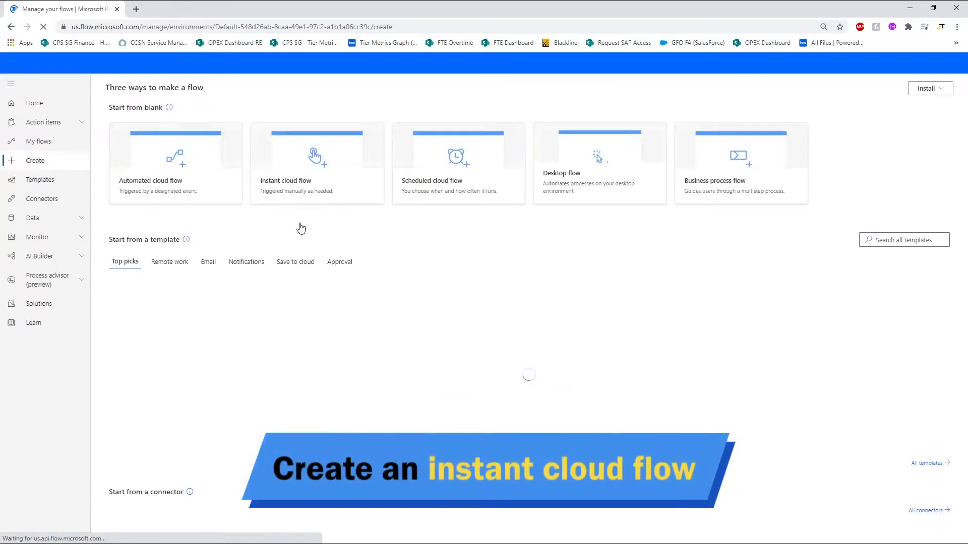
left_click(315, 180)
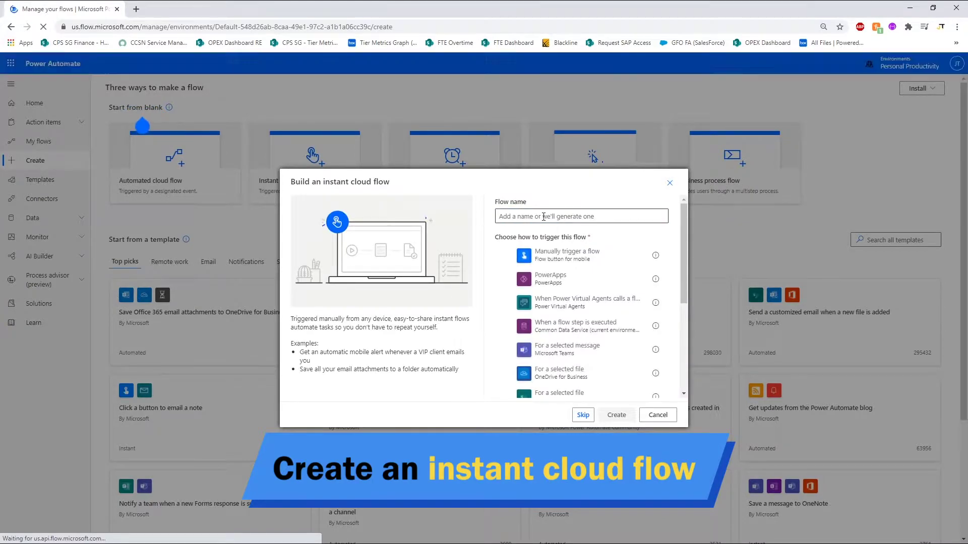
left_click(544, 217)
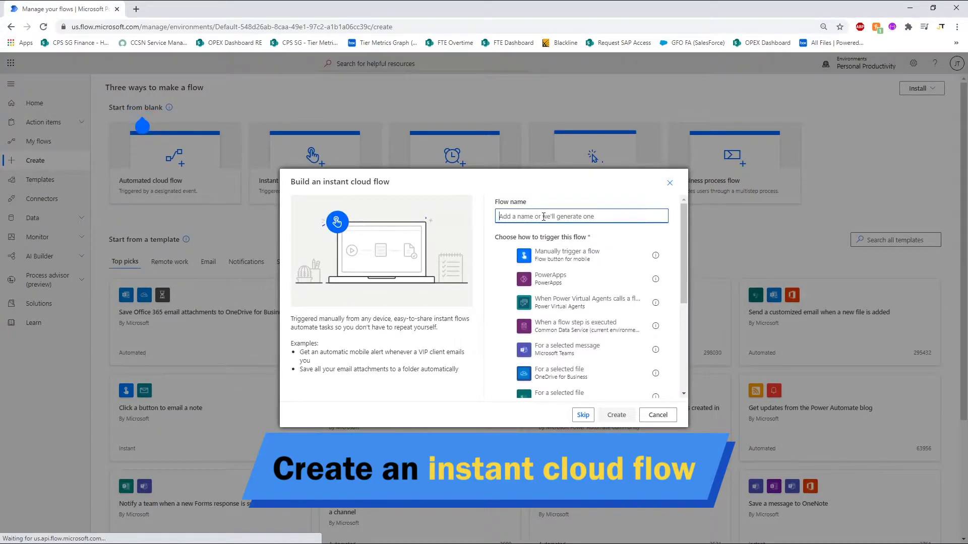
type("Member Lists")
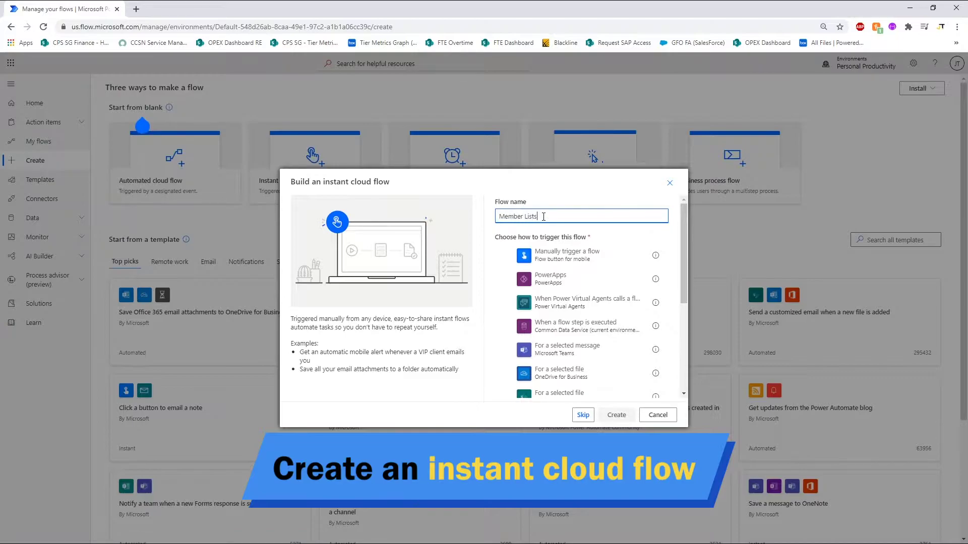
type(" Generator")
left_click(545, 257)
left_click(617, 415)
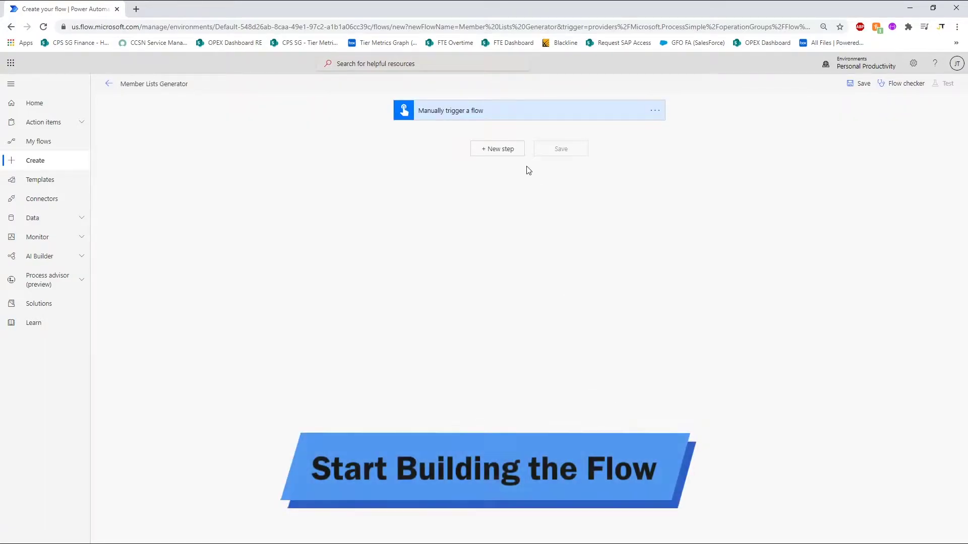
Add the Office 365 Groups action 'List my owned groups (V2)' after the trigger.
left_click(513, 150)
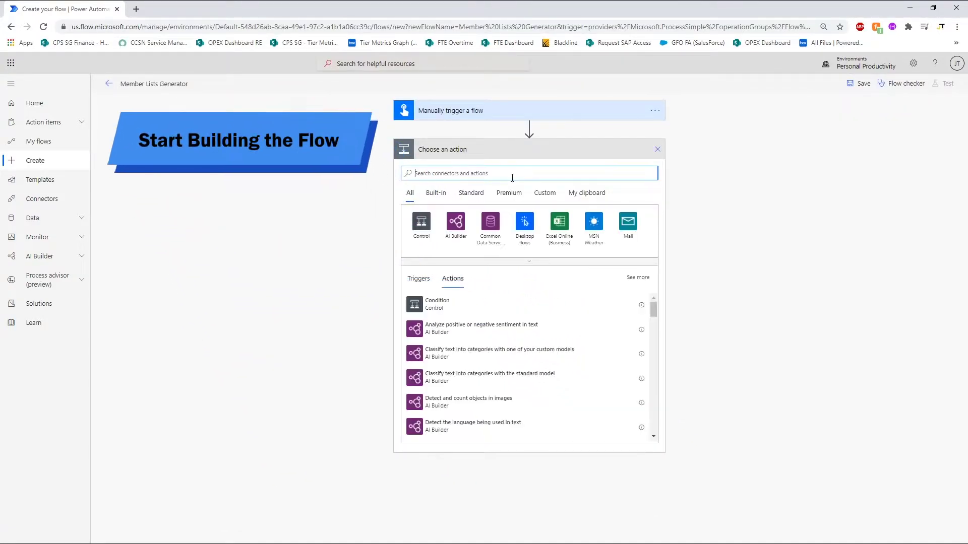
type("offi")
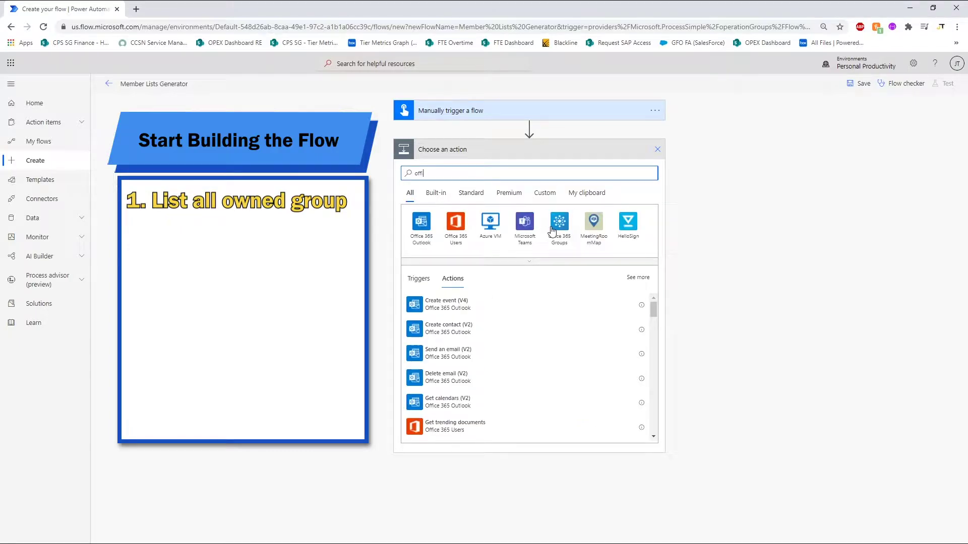
left_click(549, 235)
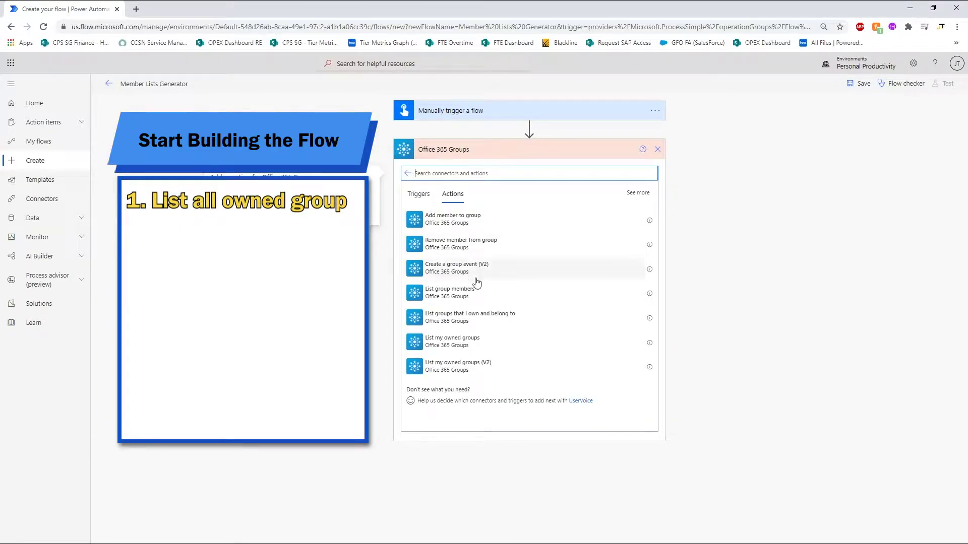
left_click(485, 370)
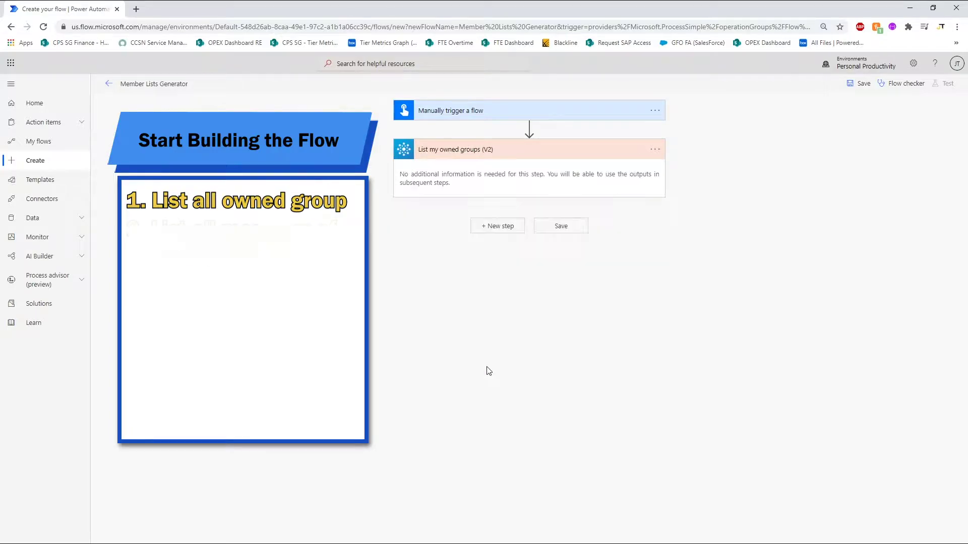
Add an Initialize variable step named GroupMember of type Array.
left_click(517, 229)
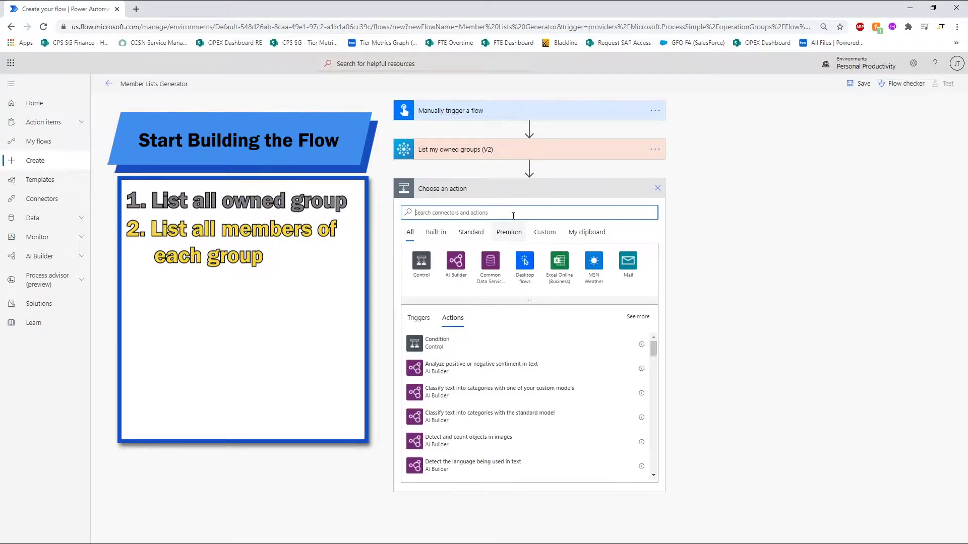
type("initia")
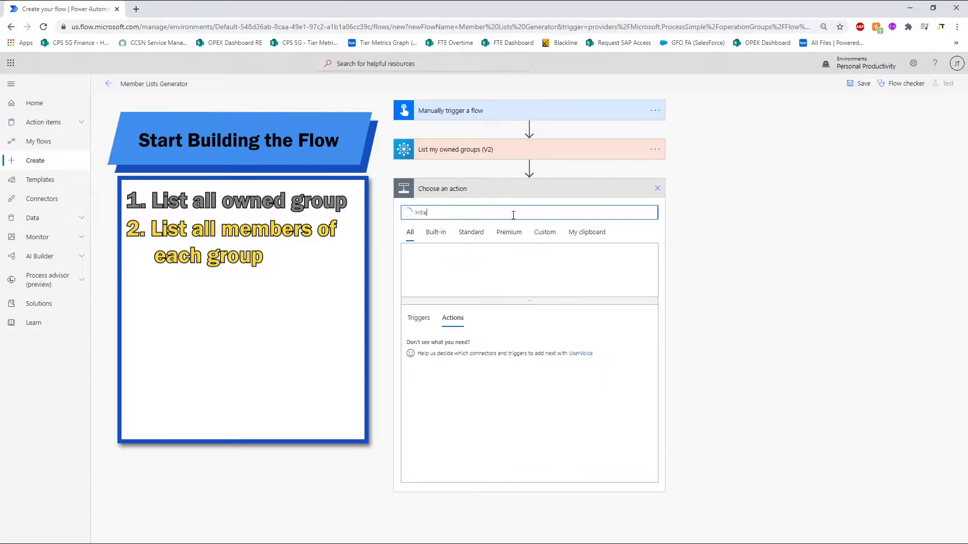
left_click(525, 369)
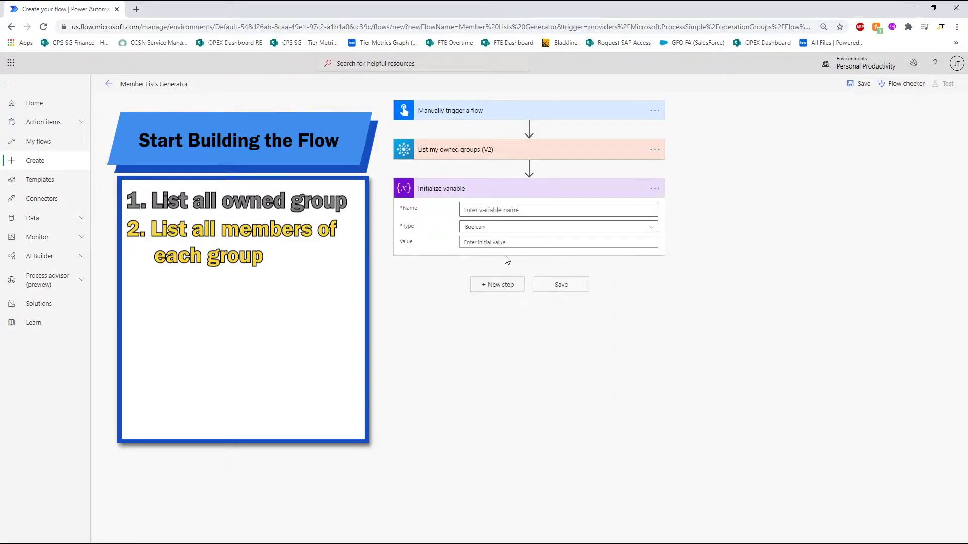
type("GroupMember")
left_click(585, 228)
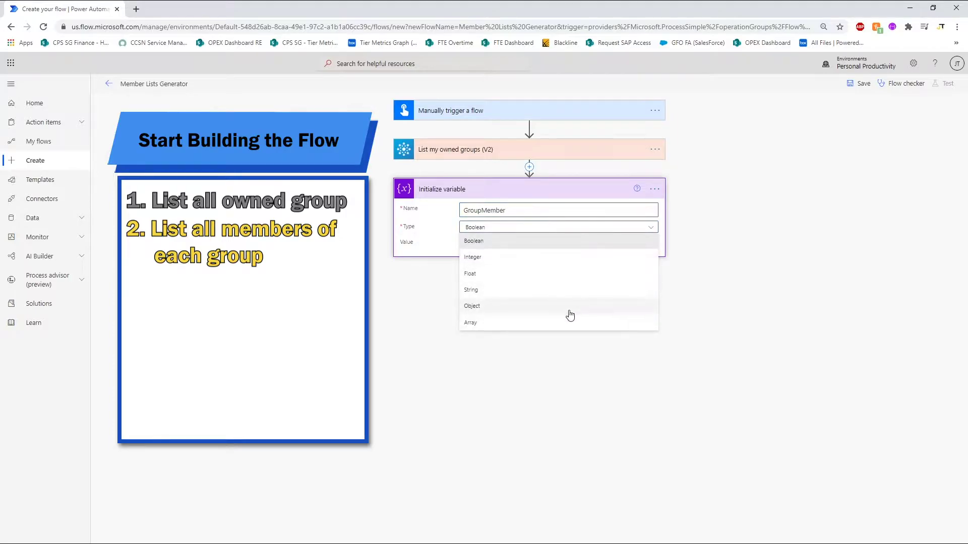
left_click(568, 317)
Add 'List group members' using each owned group's Group Id, wrapping it in Apply to each.
left_click(507, 295)
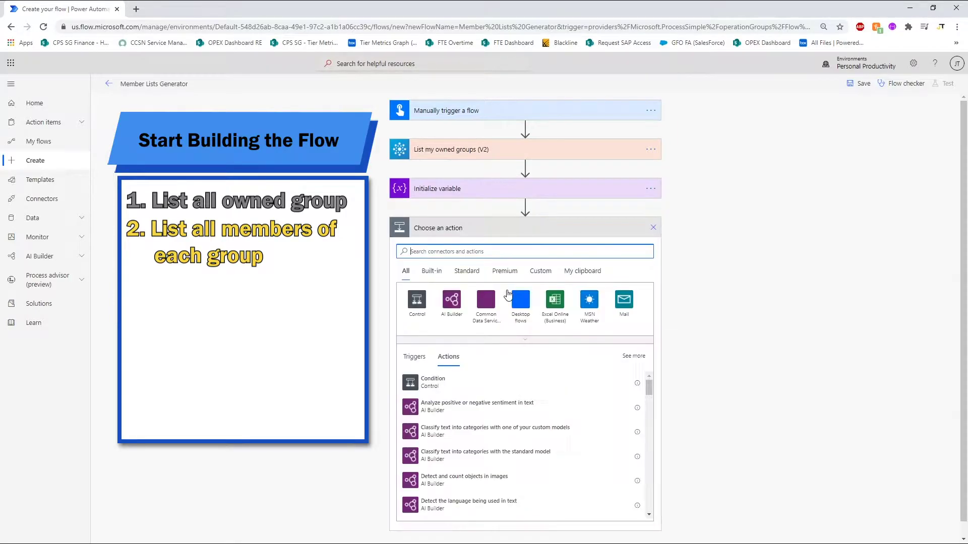
type("list")
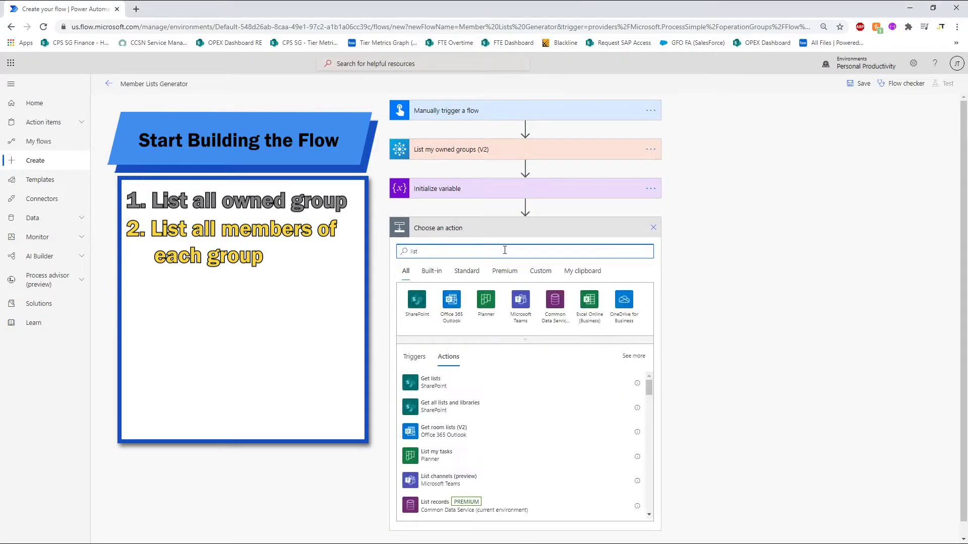
type(" group")
left_click(488, 299)
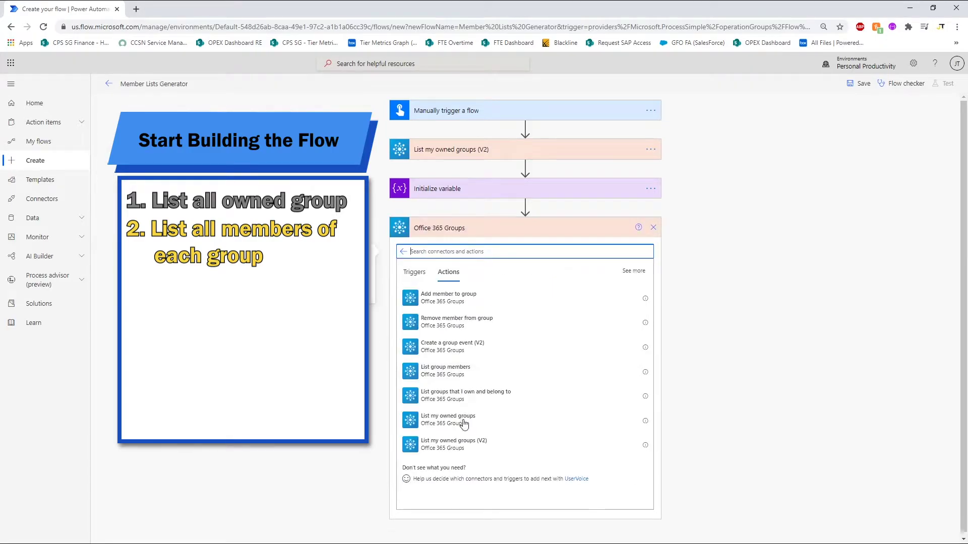
left_click(469, 371)
left_click(625, 266)
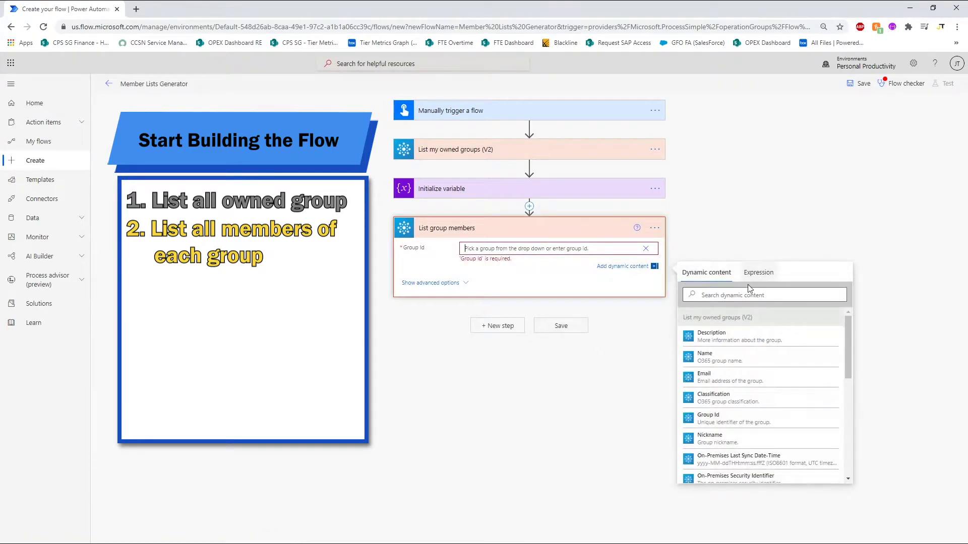
scroll(741, 398, "down", 3)
scroll(743, 388, "up", 3)
left_click(729, 414)
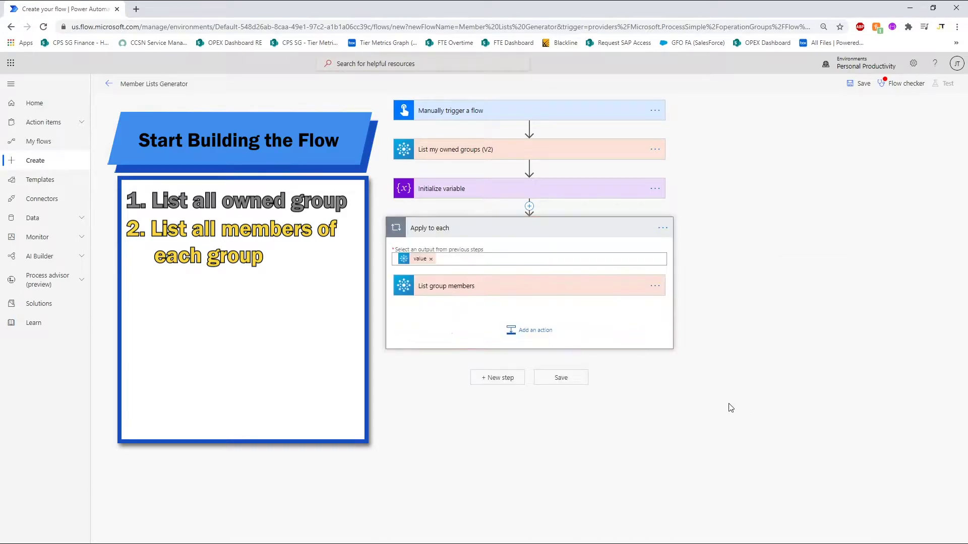
left_click(519, 326)
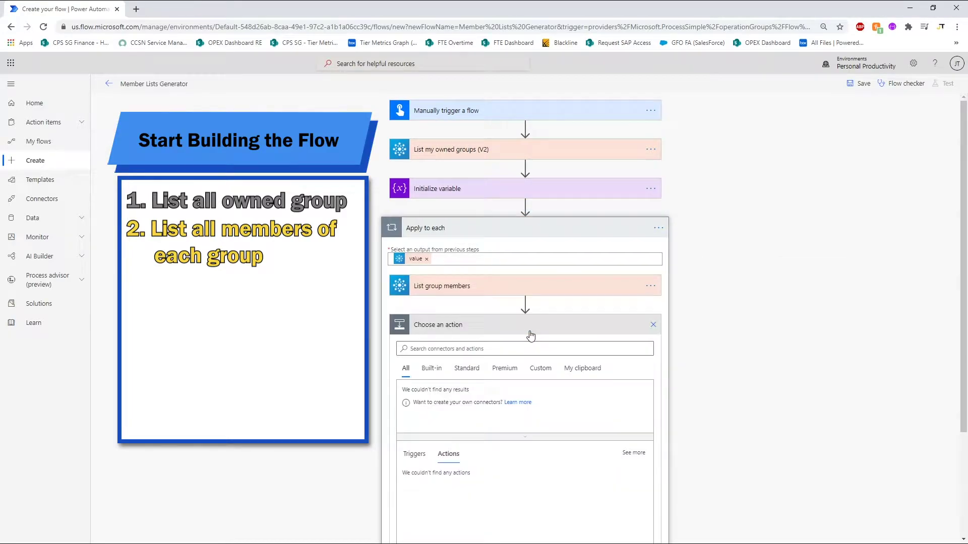
left_click(509, 349)
Add an 'Append to array variable' step targeting GroupMember and begin its JSON value with '{'.
type("append")
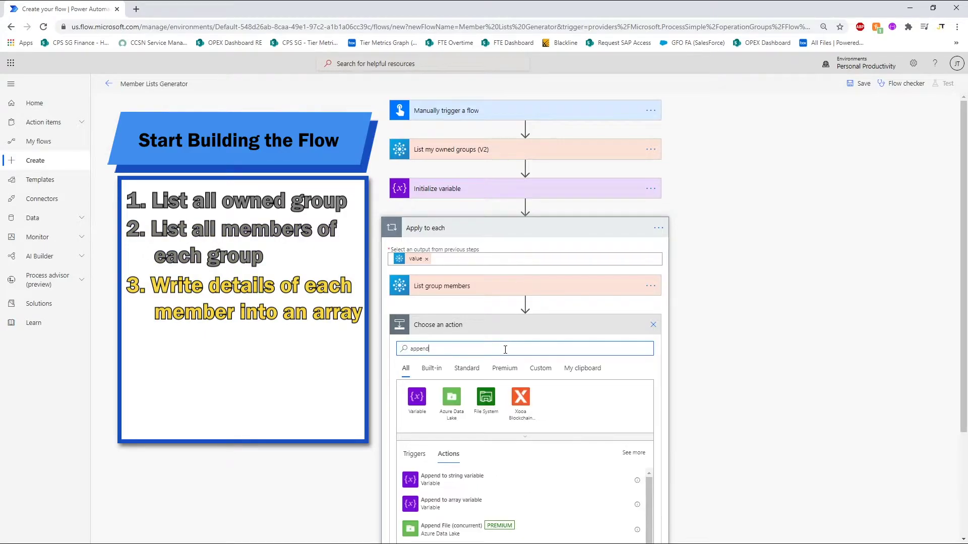
scroll(497, 443, "down", 1)
left_click(497, 456)
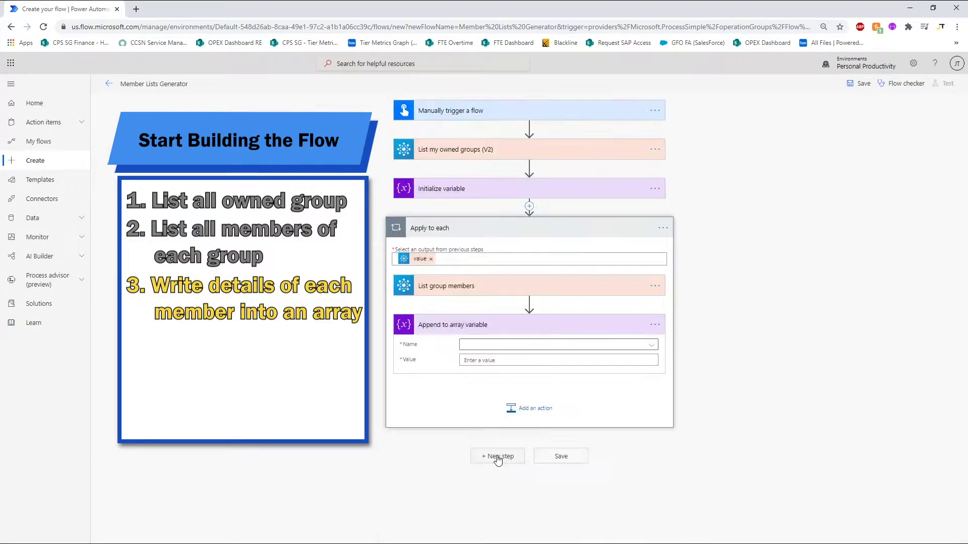
left_click(508, 346)
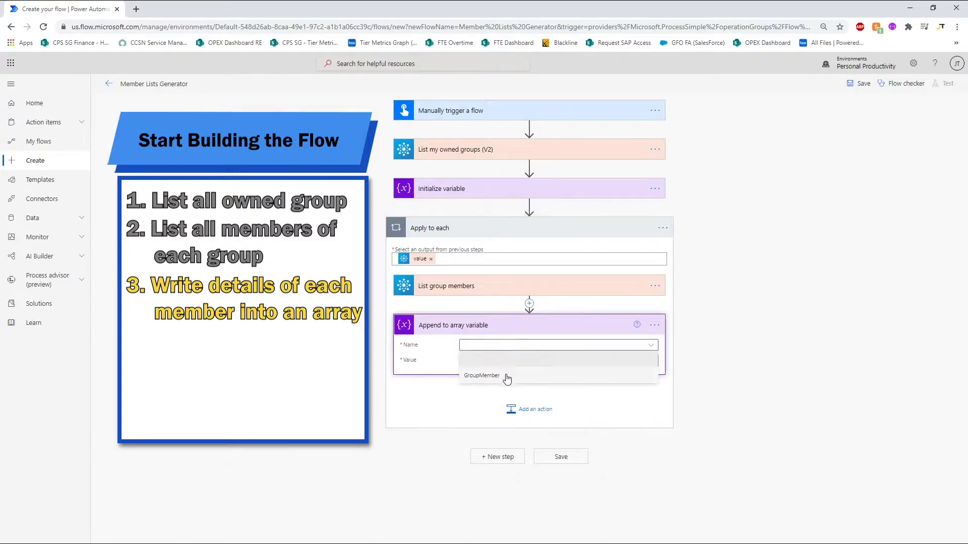
left_click(507, 375)
left_click(502, 360)
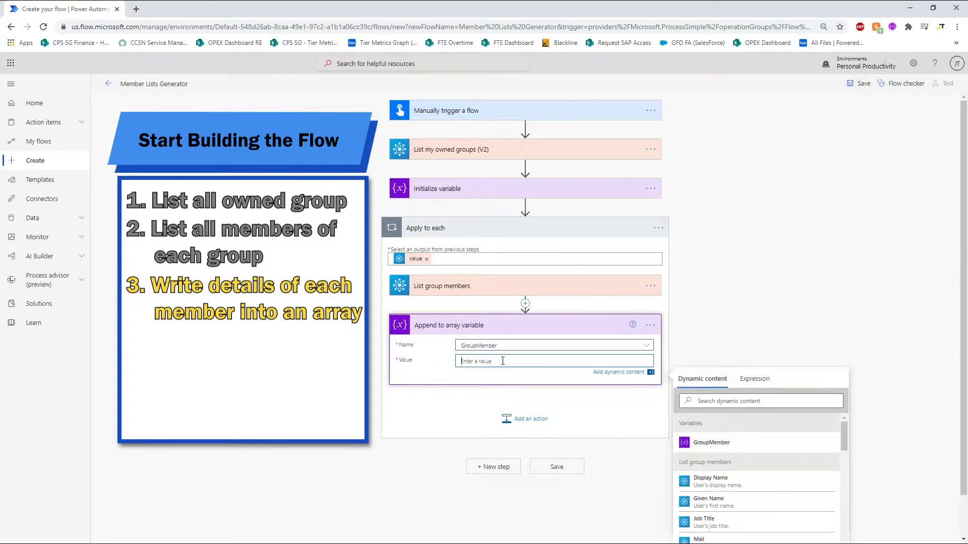
type("{")
key("Return")
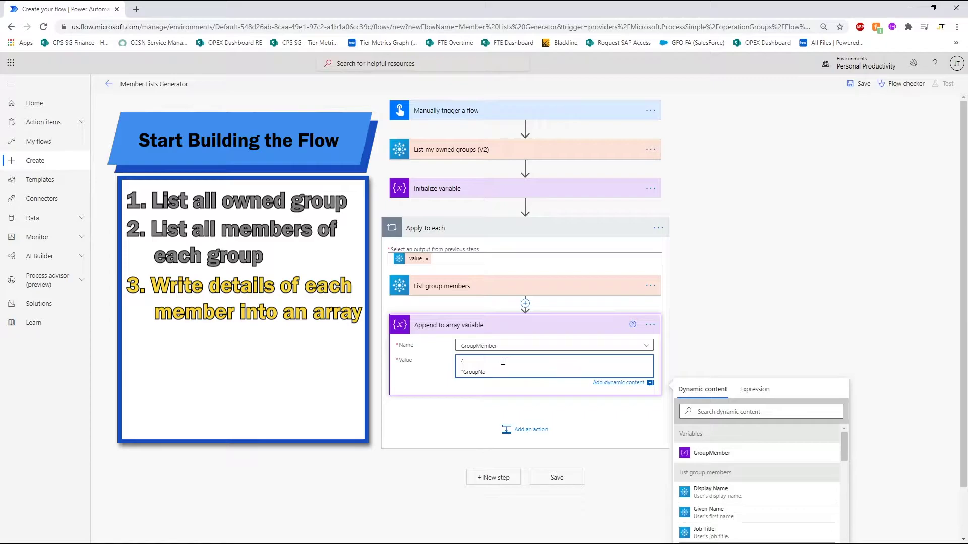
Fill the JSON with GroupName, GroupID, DisplayName and GivenName mapped to their dynamic values.
type("\"GroupName\":")
scroll(769, 430, "down", 5)
scroll(768, 454, "up", 4)
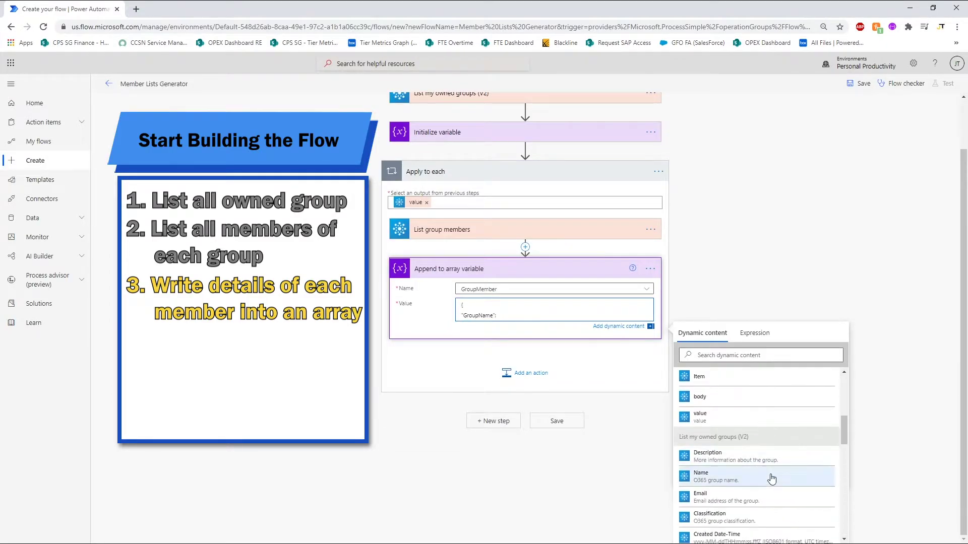
left_click(770, 536)
type(",")
key("Return")
type("\"GroupID\":")
scroll(741, 471, "down", 2)
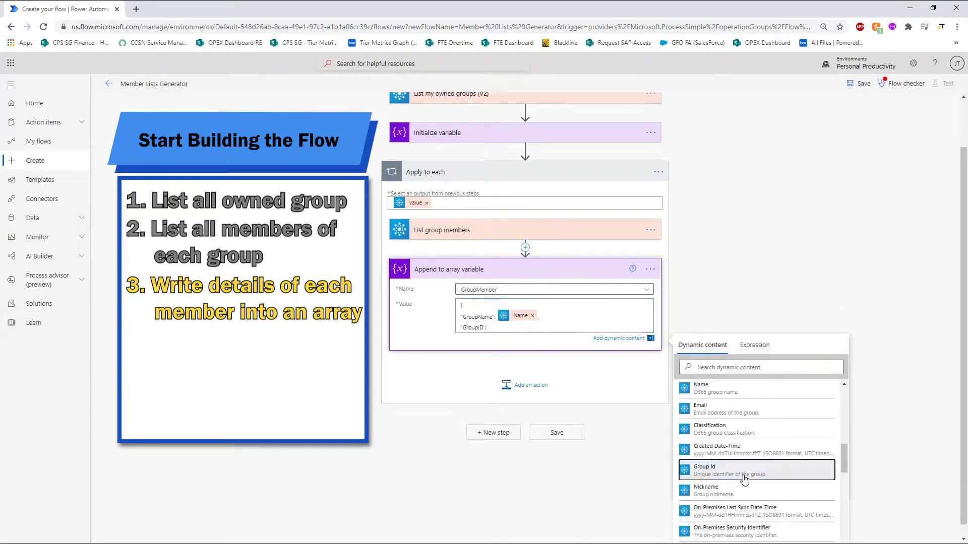
left_click(738, 470)
type(",")
key("Return")
type("\"DisplayName\":")
scroll(734, 458, "up", 5)
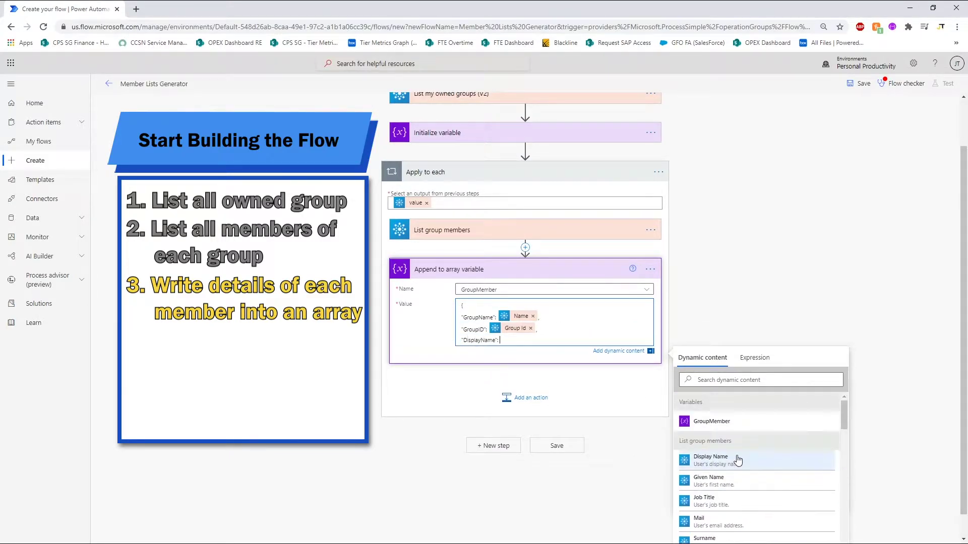
left_click(734, 458)
type(",")
key("Return")
type("\"GivenName\":")
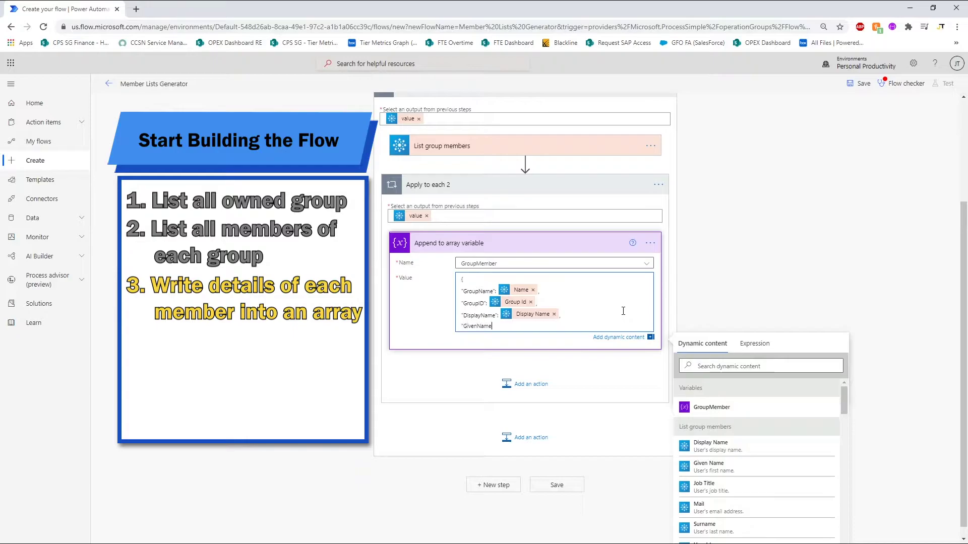
left_click(708, 466)
type(",")
key("Return")
Add JobTitle, Mail, Surname, UserID and UserPrincipalName fields with the member's dynamic values.
type("\"JobTitle\":")
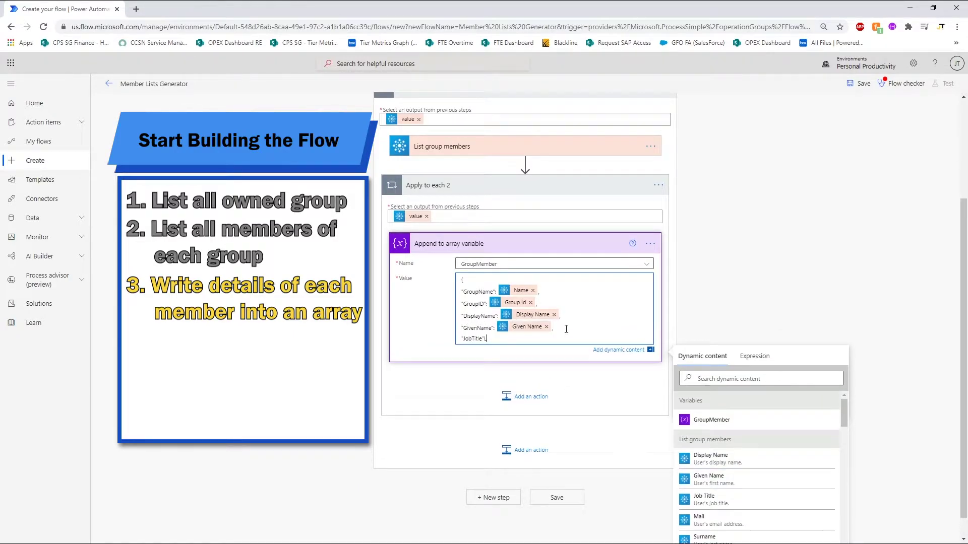
scroll(731, 479, "down", 1)
left_click(706, 486)
type(",")
key("Return")
type("\"Mail\":")
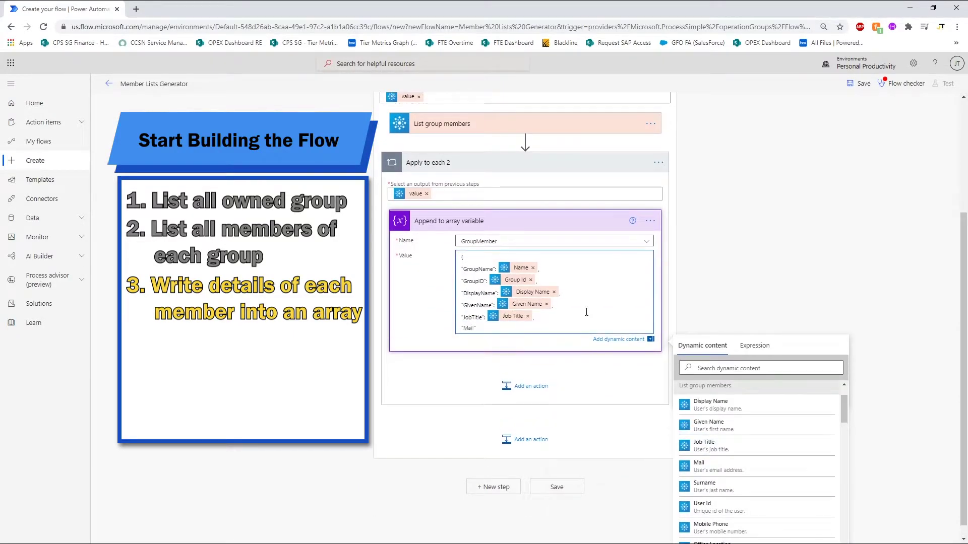
left_click(705, 464)
type(",")
key("Return")
type("\"Surname\":")
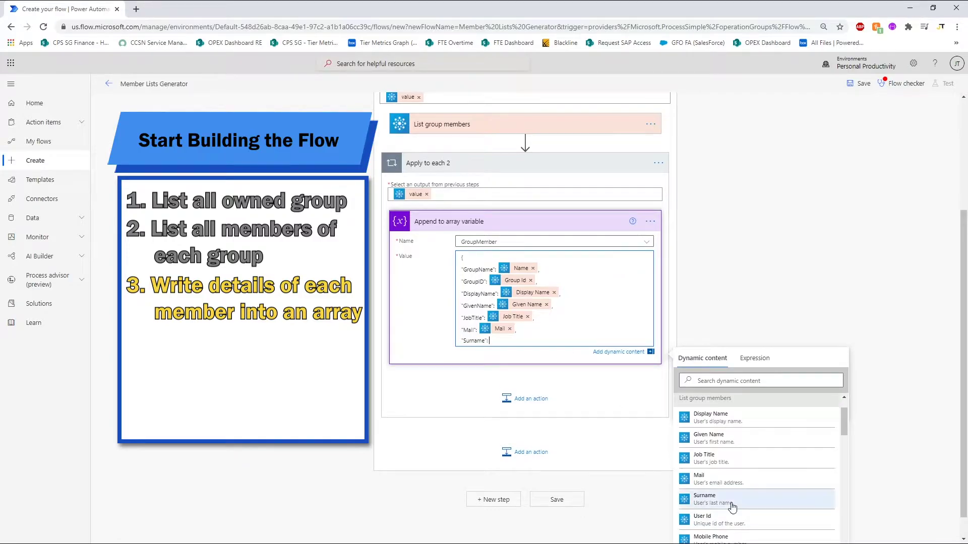
left_click(706, 499)
type(",")
key("Return")
type("\"UserID\":")
left_click(703, 534)
type(",")
key("Return")
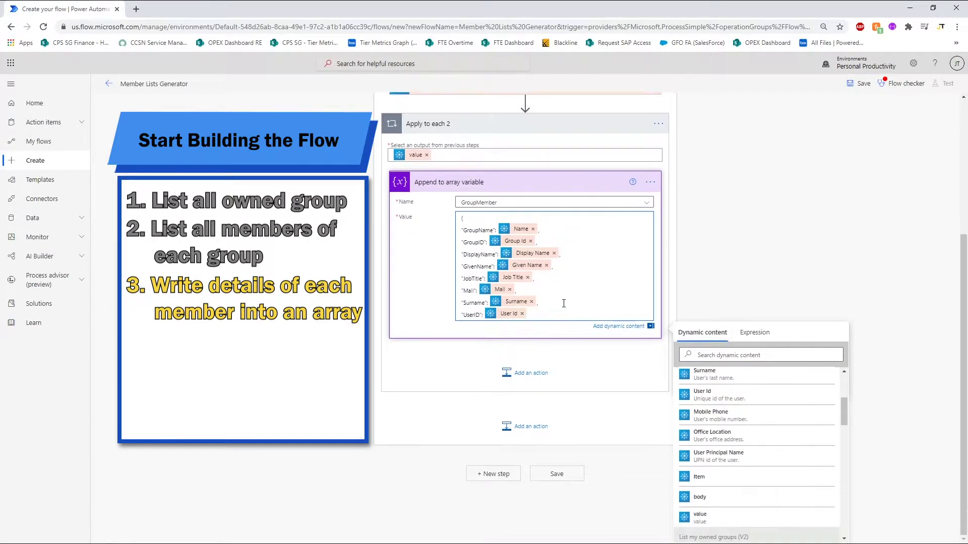
type("\"UserPrincipalName\":")
left_click(718, 466)
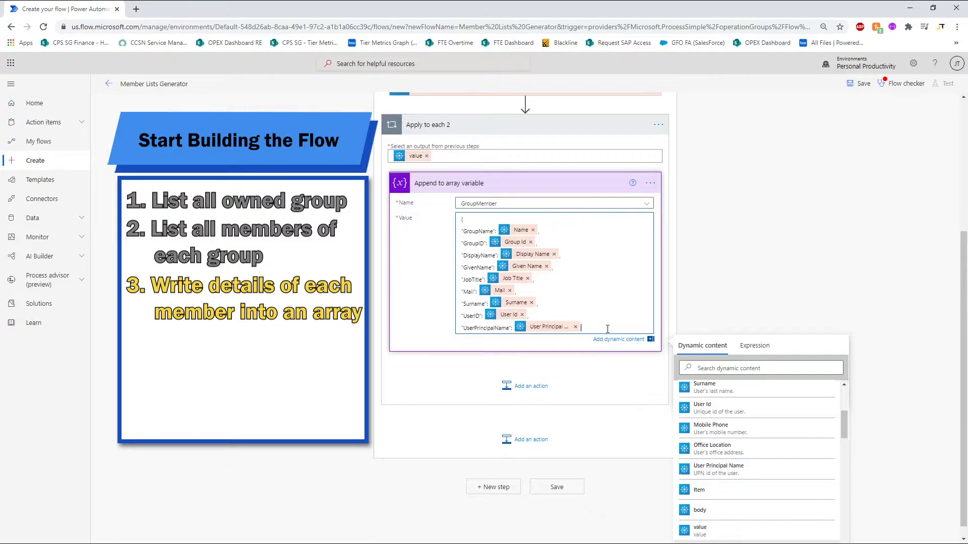
left_click(737, 245)
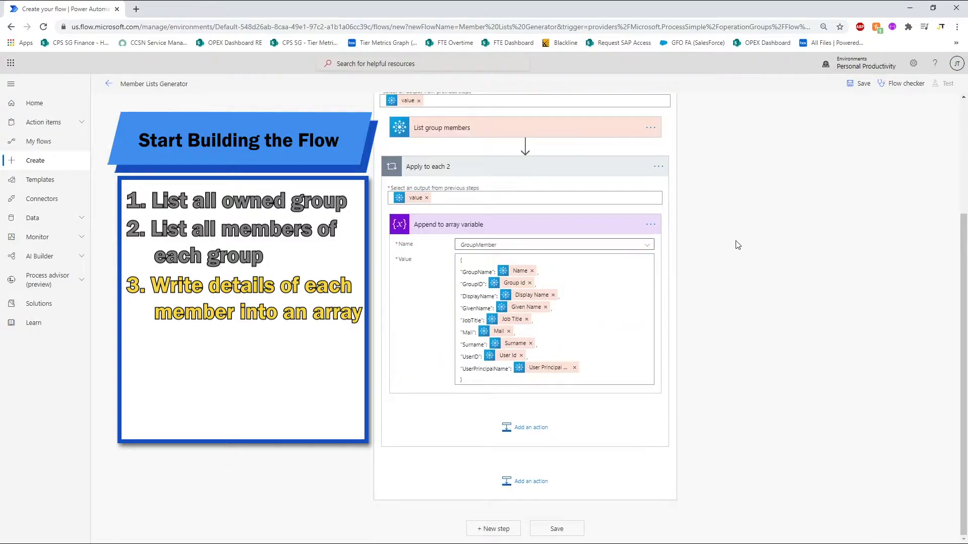
Add a Create CSV table step after the loop, built from the GroupMember variable.
left_click(495, 534)
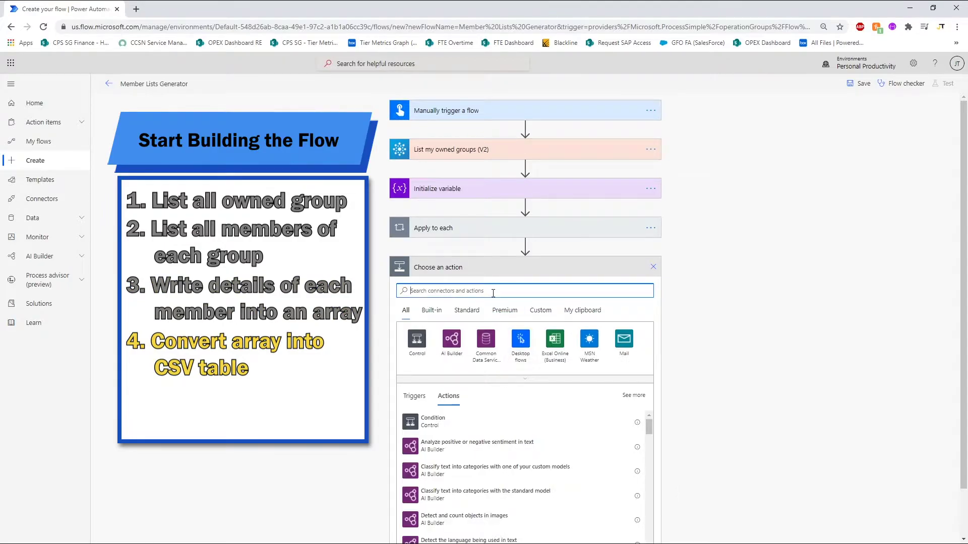
type("create ")
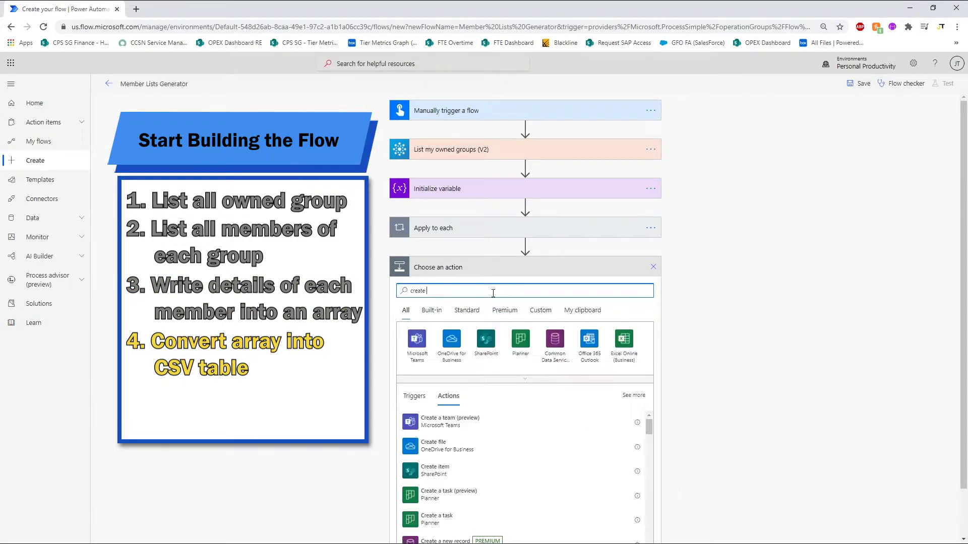
type("csv")
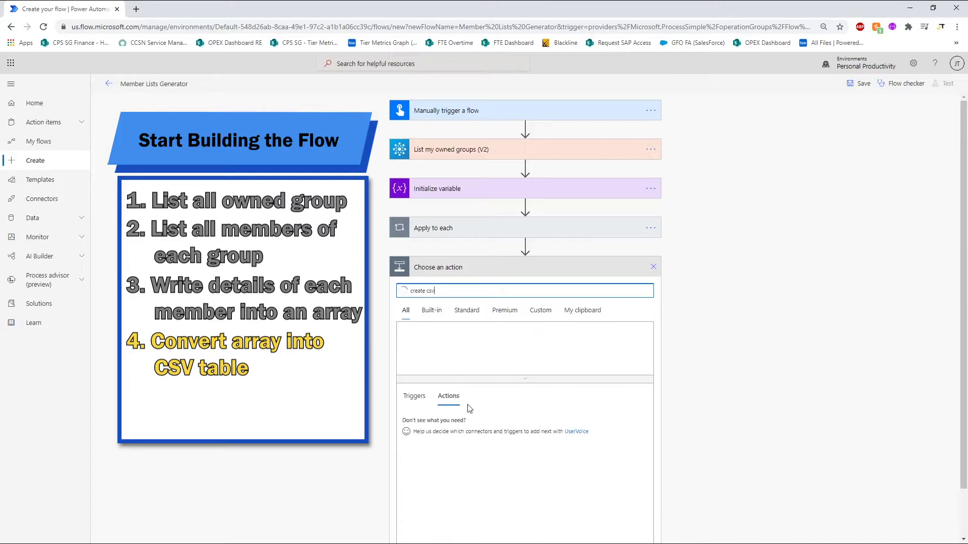
scroll(482, 458, "down", 2)
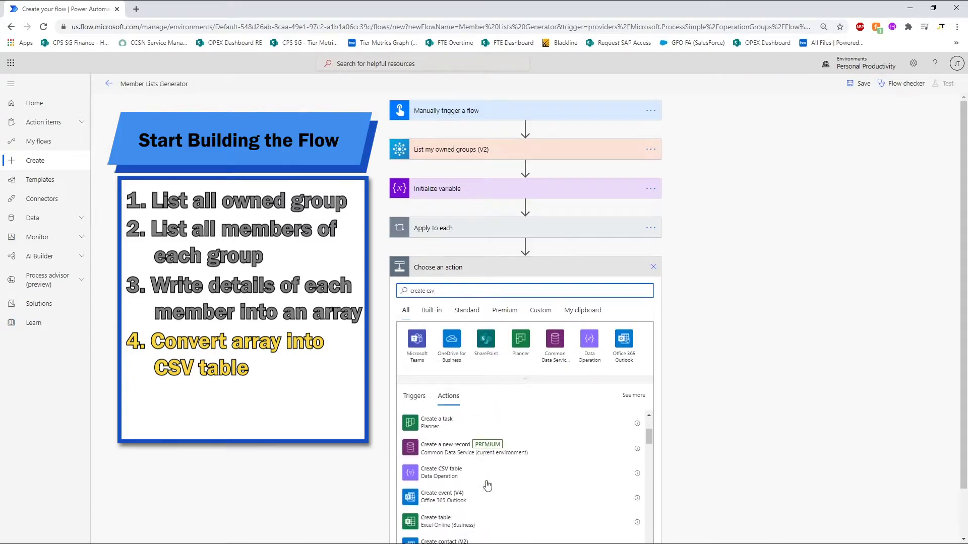
left_click(483, 477)
left_click(540, 289)
left_click(723, 370)
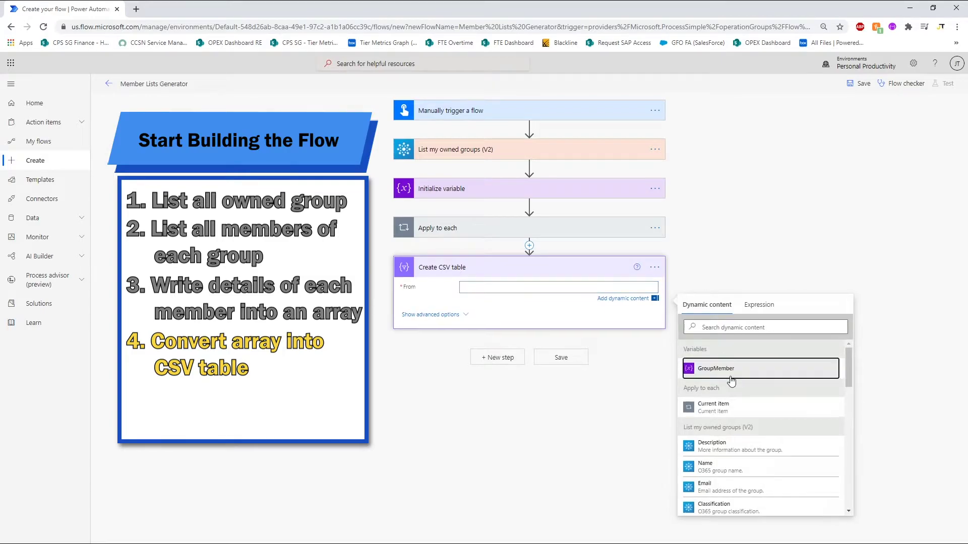
left_click(612, 364)
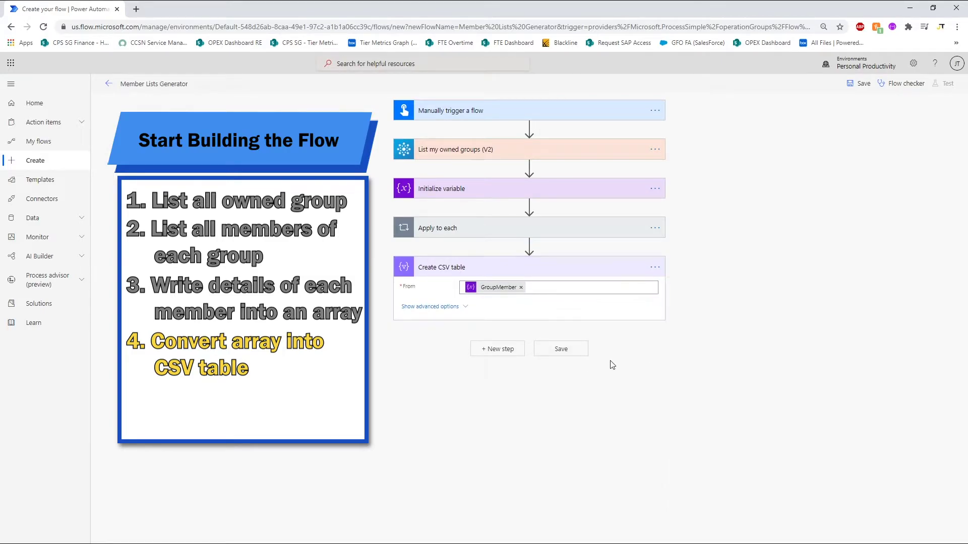
In List group members settings, turn Pagination on with a threshold of 5000.
left_click(577, 231)
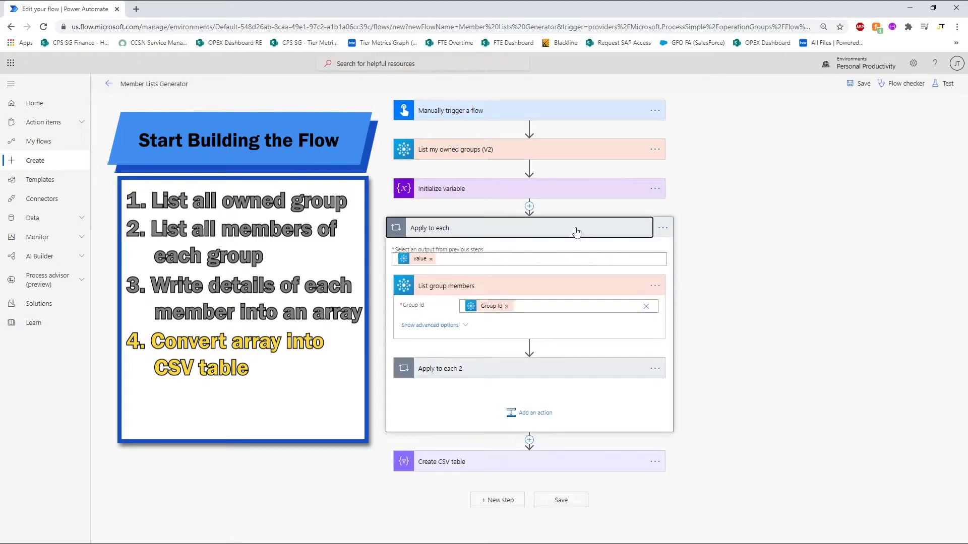
left_click(657, 288)
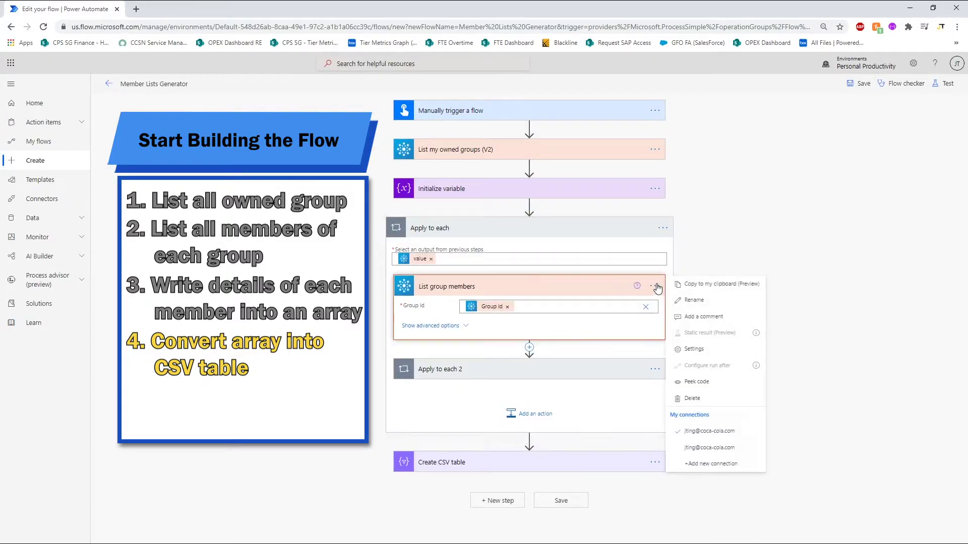
left_click(695, 347)
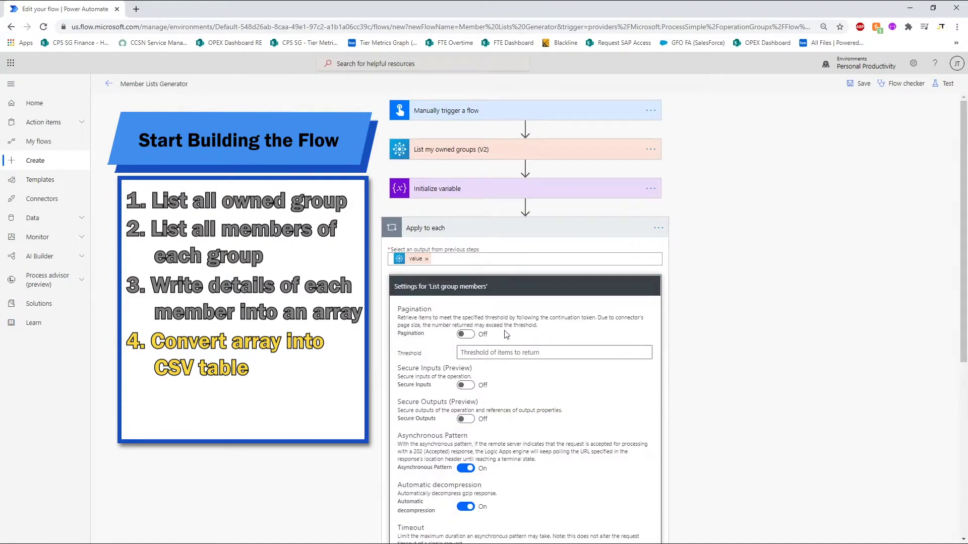
left_click(465, 334)
left_click(482, 351)
type("5000")
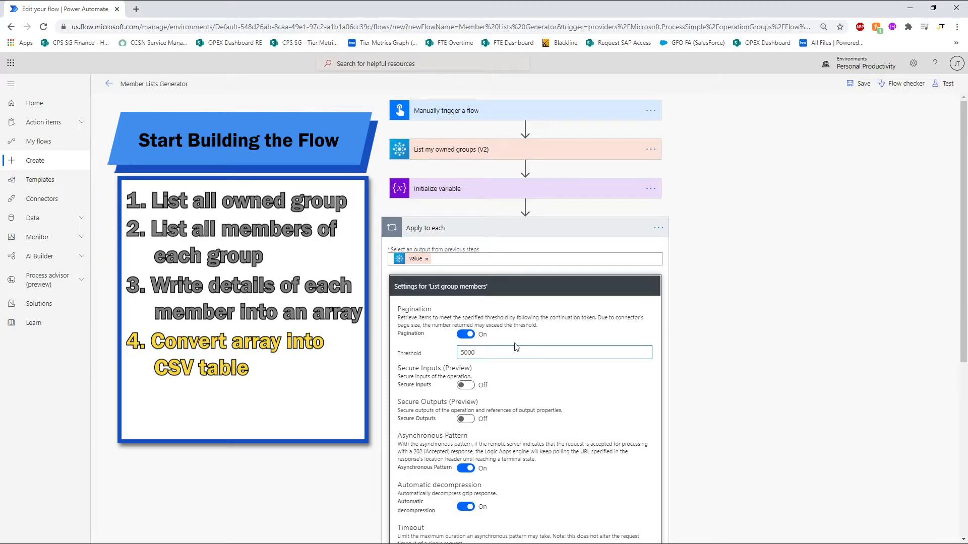
scroll(517, 348, "down", 5)
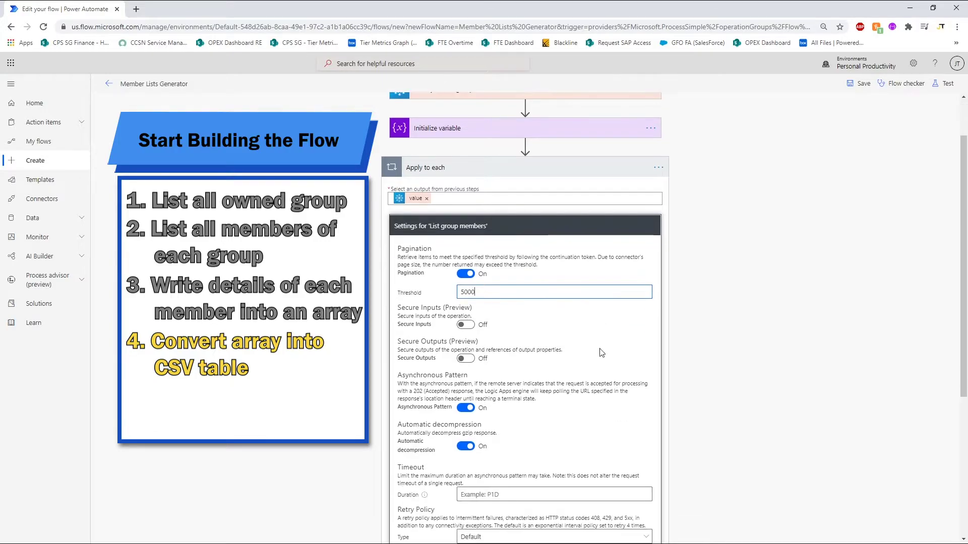
left_click(508, 514)
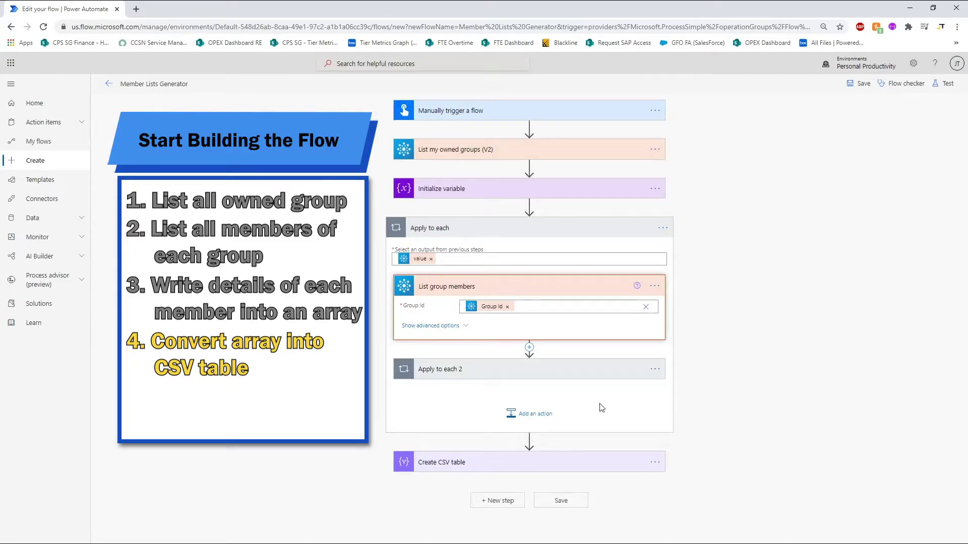
Save the Member Lists Generator flow and run a manually triggered test.
left_click(859, 84)
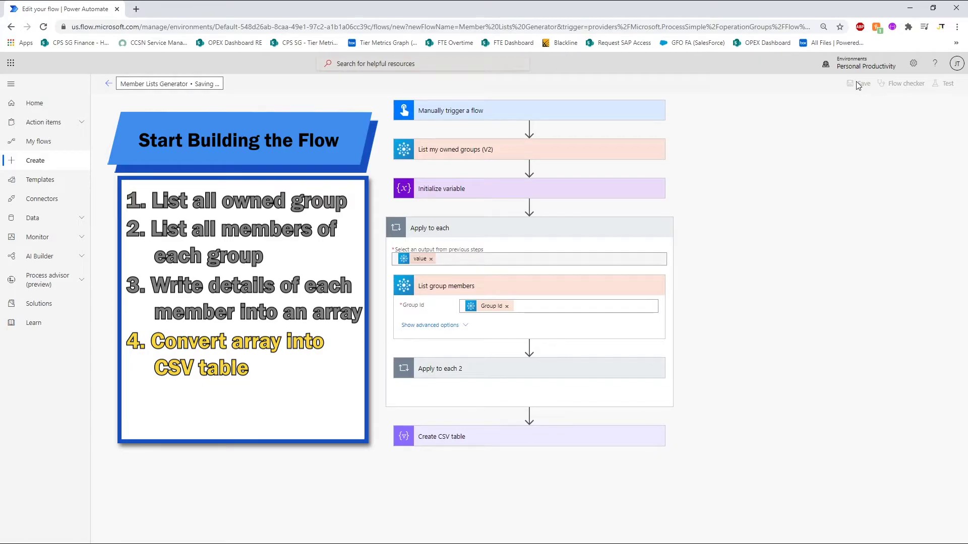
left_click(946, 84)
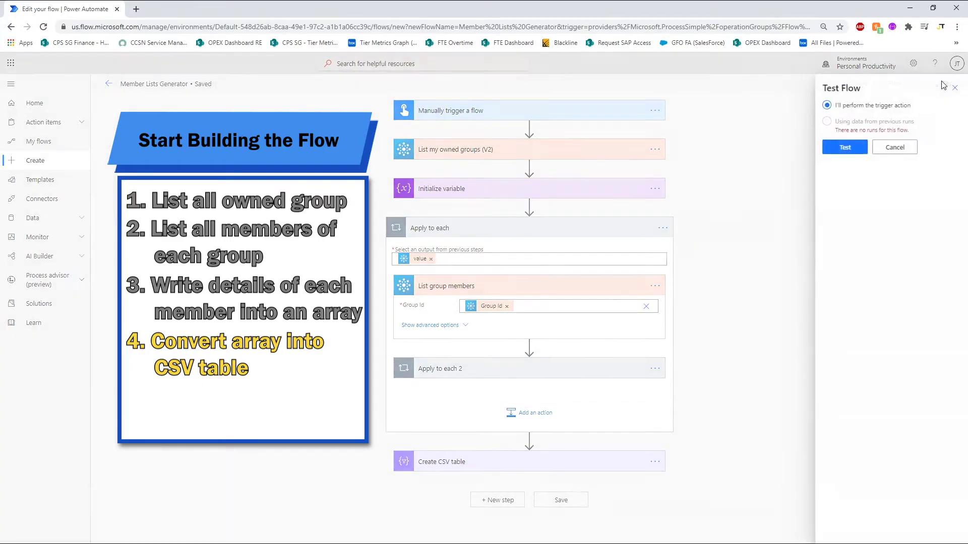
left_click(863, 145)
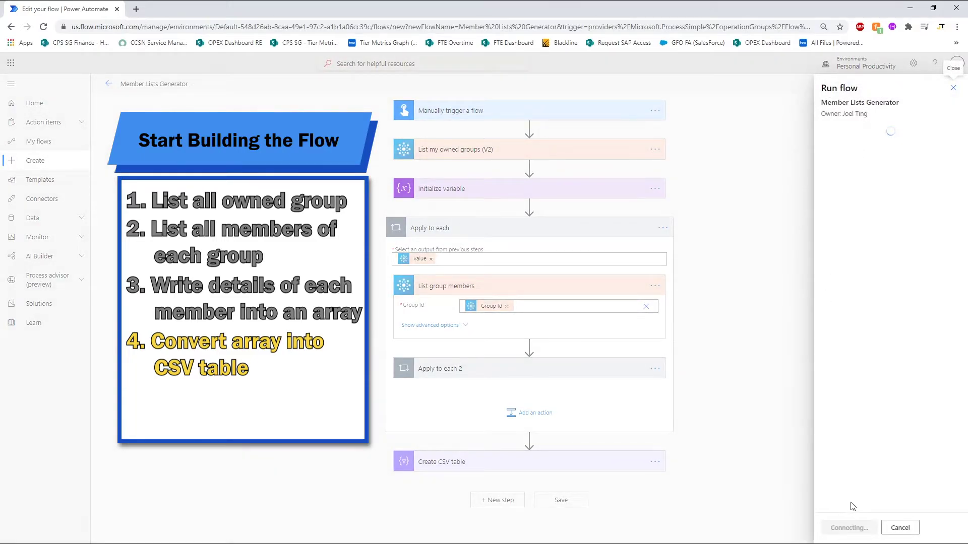
left_click(851, 528)
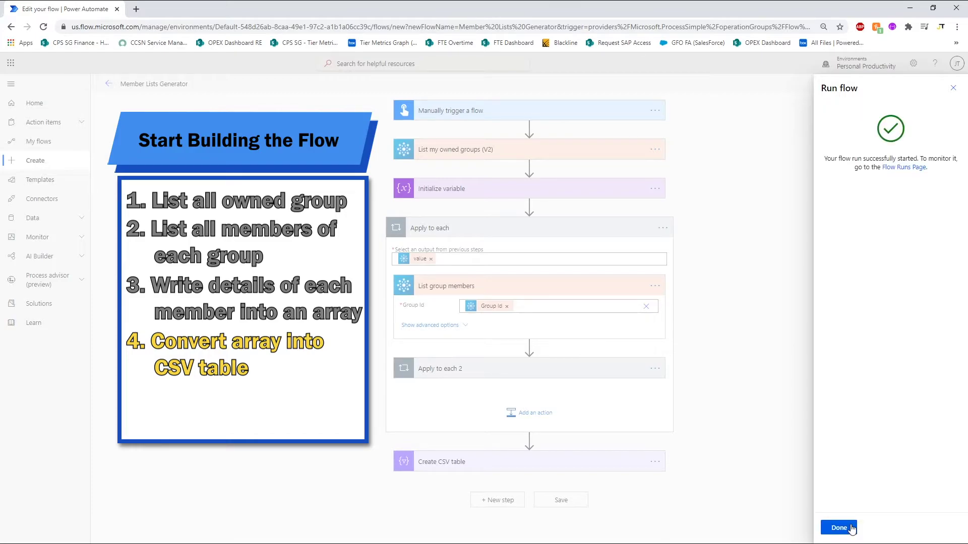
left_click(851, 529)
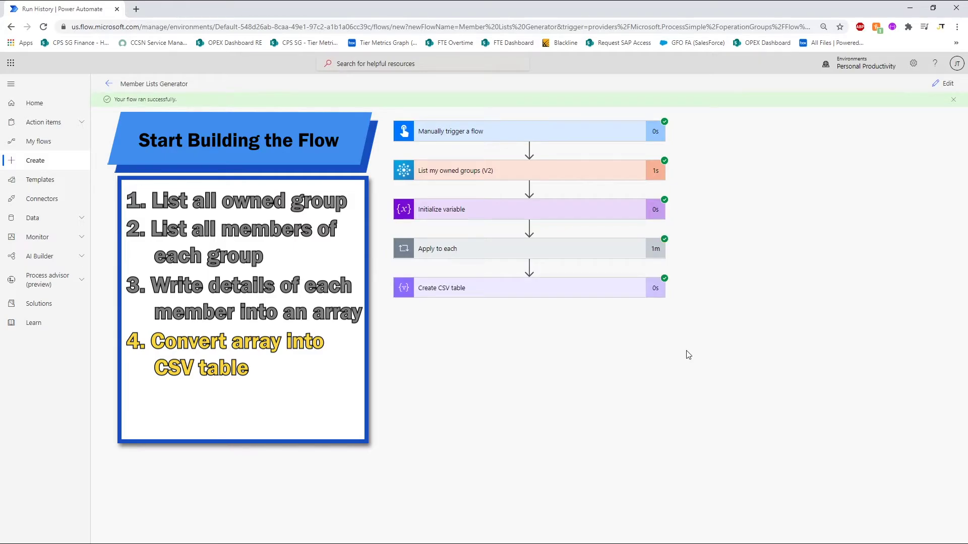
Copy the Create CSV table Body output from the run and switch to blank Excel Book1.
left_click(618, 297)
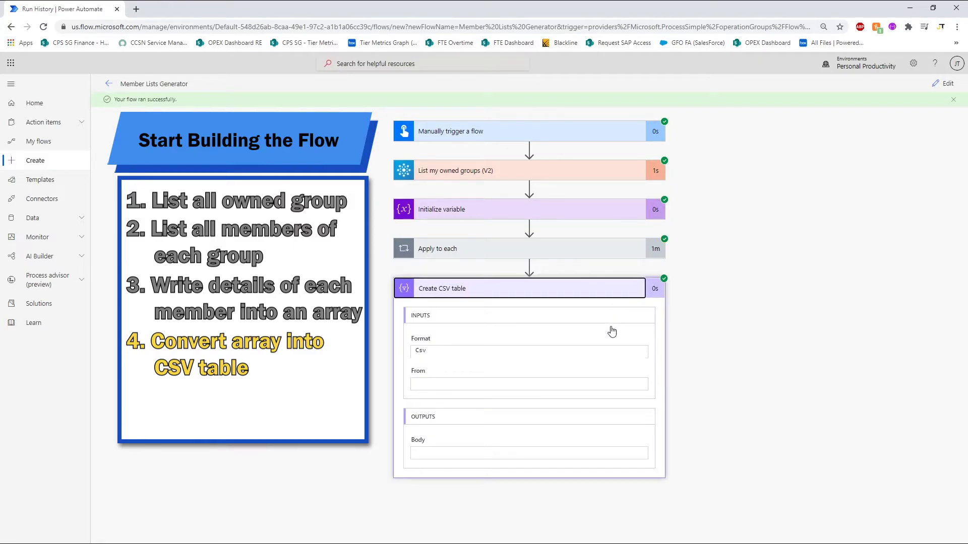
scroll(710, 425, "down", 1)
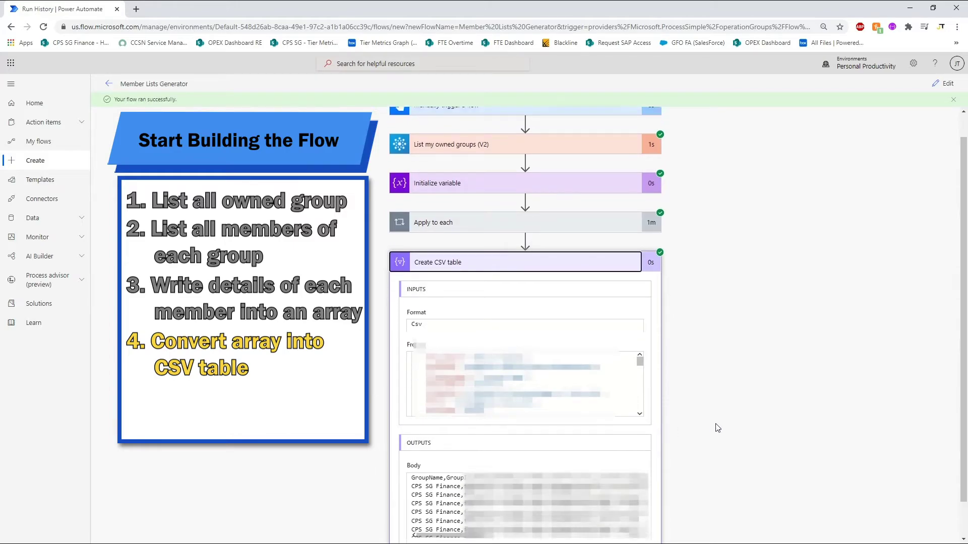
scroll(529, 464, "down", 10)
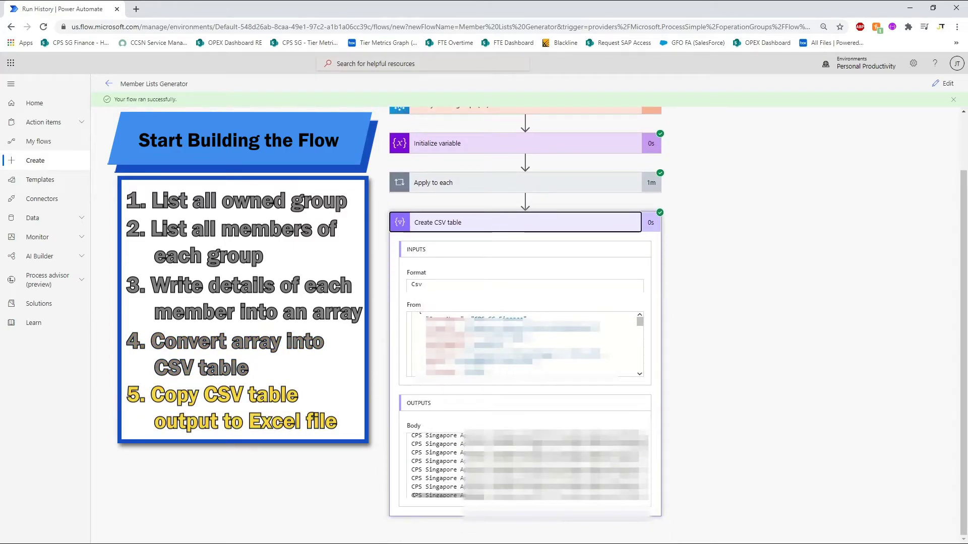
scroll(439, 450, "up", 1)
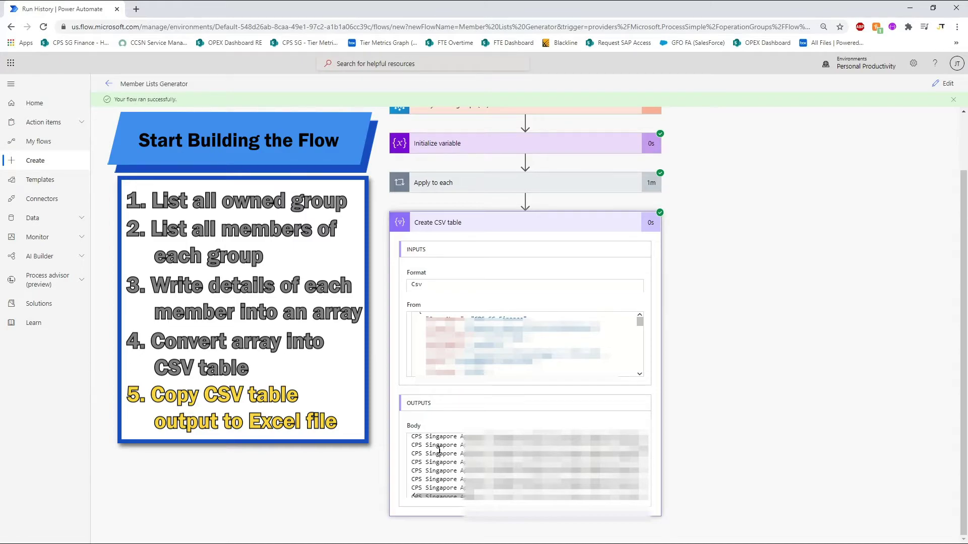
key("ctrl+a")
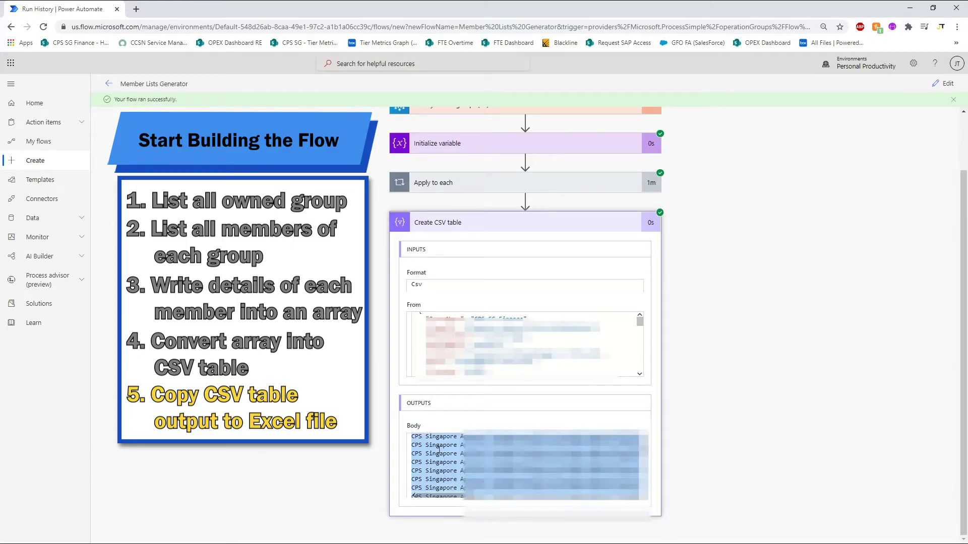
key("ctrl+c")
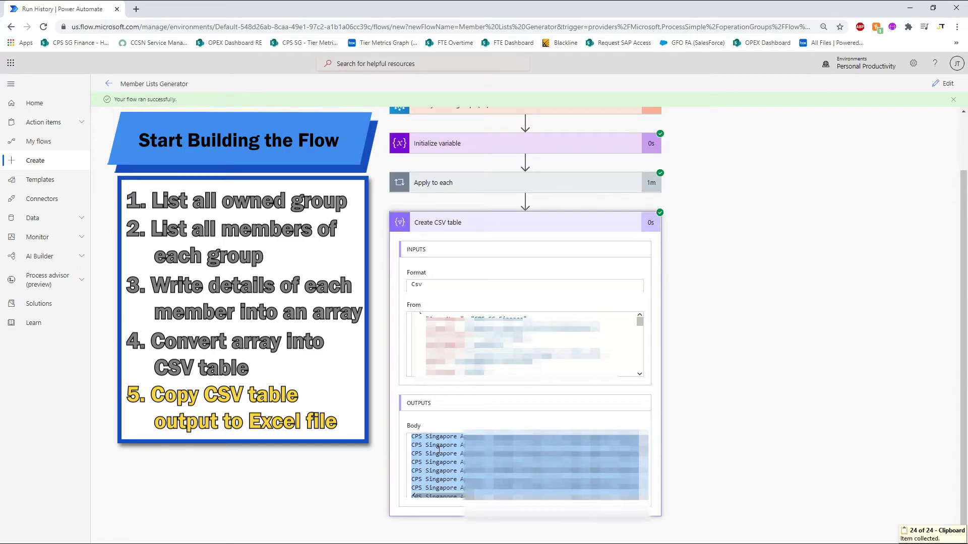
key("alt+Tab")
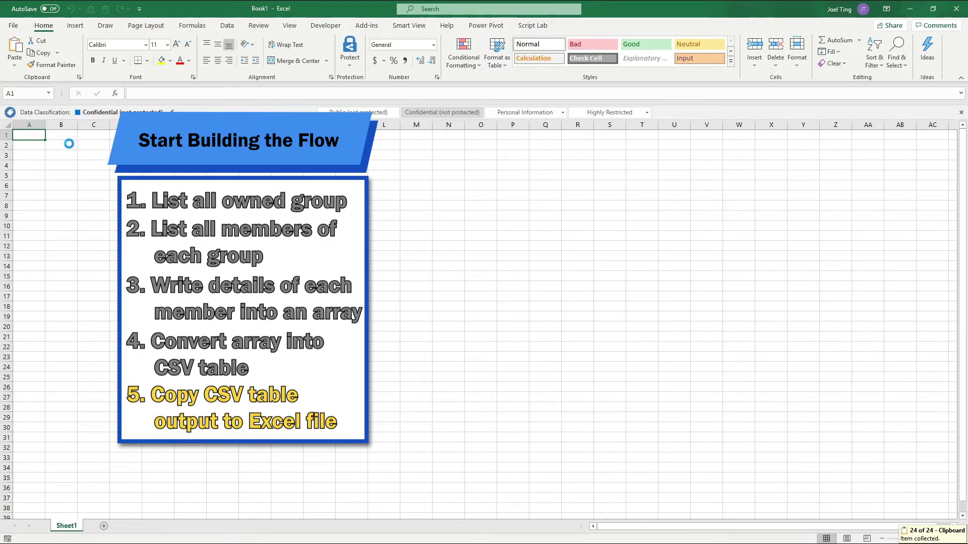
Paste the CSV rows into column A, starting with the GroupName,GroupID header at A1.
key("ctrl+v")
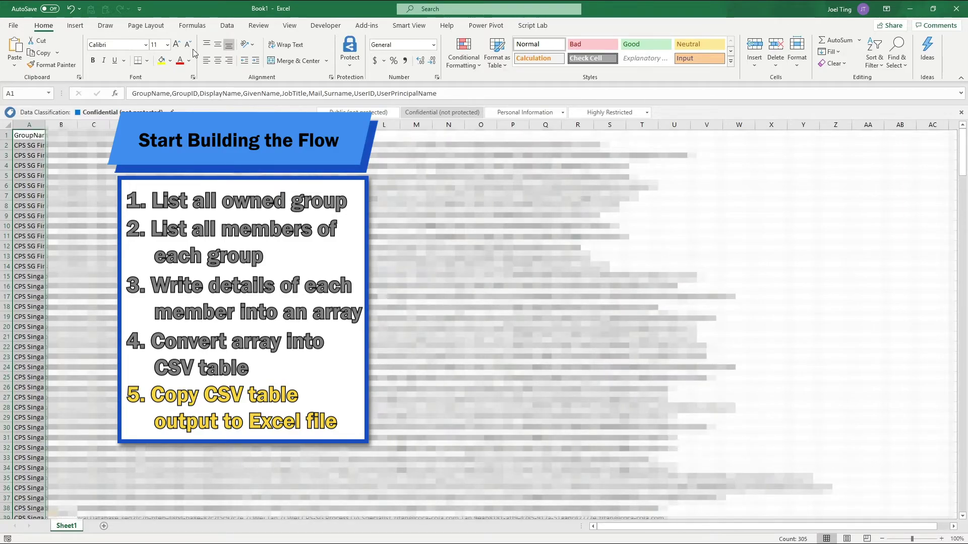
Use Text to Columns, delimited by Comma rather than Tab, to split the records.
left_click(230, 30)
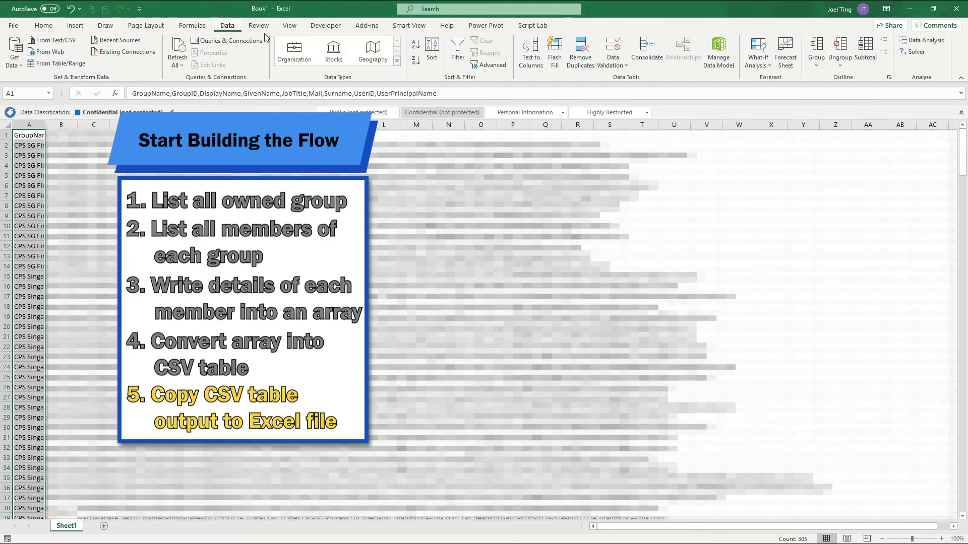
left_click(525, 54)
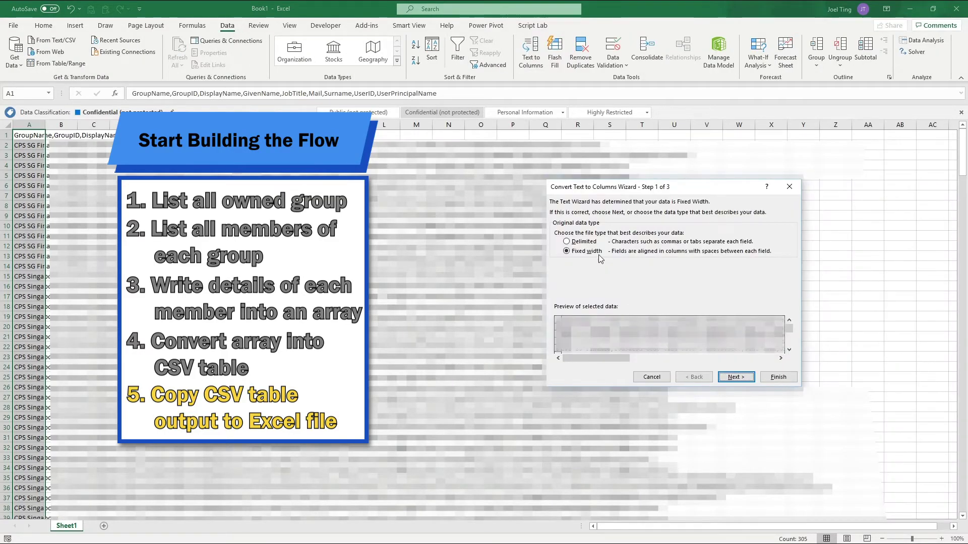
left_click(732, 383)
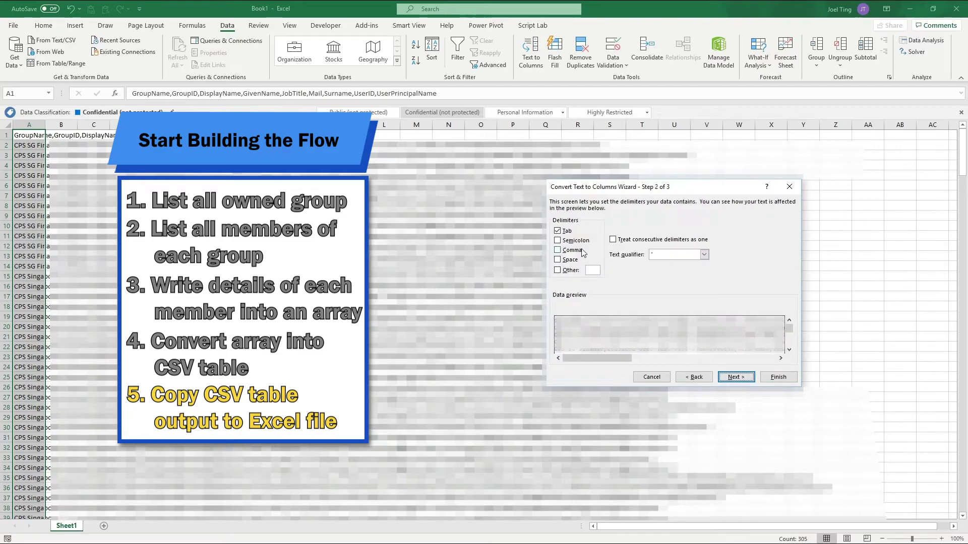
left_click(578, 254)
left_click(569, 231)
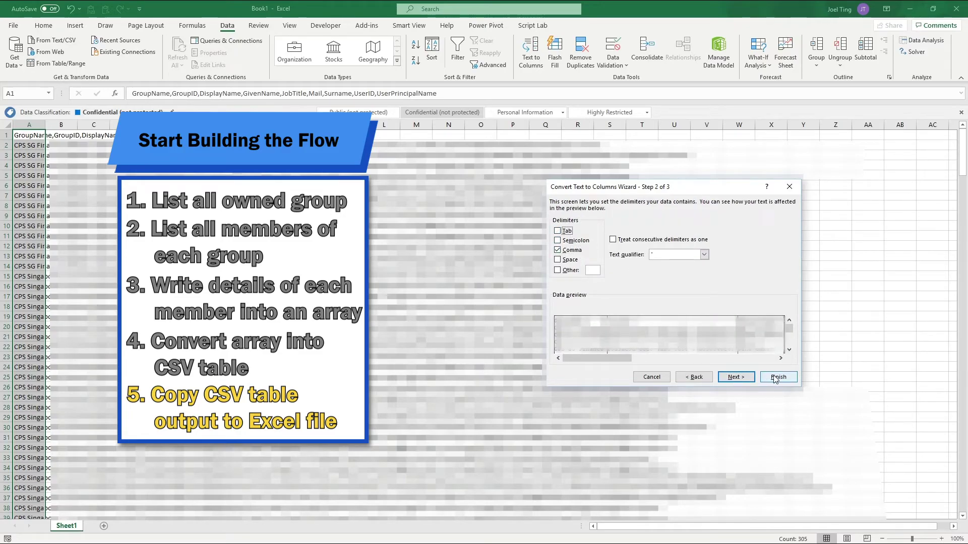
left_click(736, 377)
left_click(778, 377)
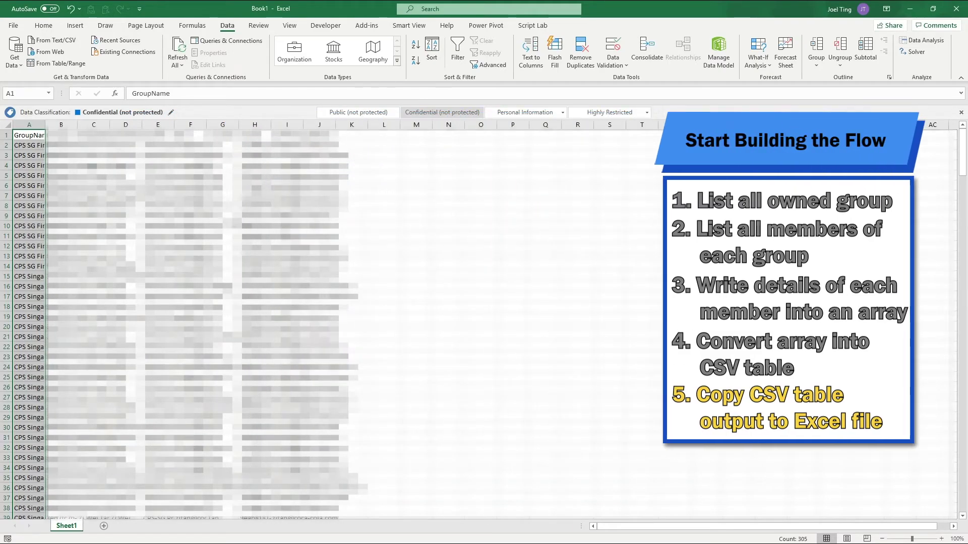
Scroll down Book1 to the last member records near row 305.
scroll(202, 322, "down", 20)
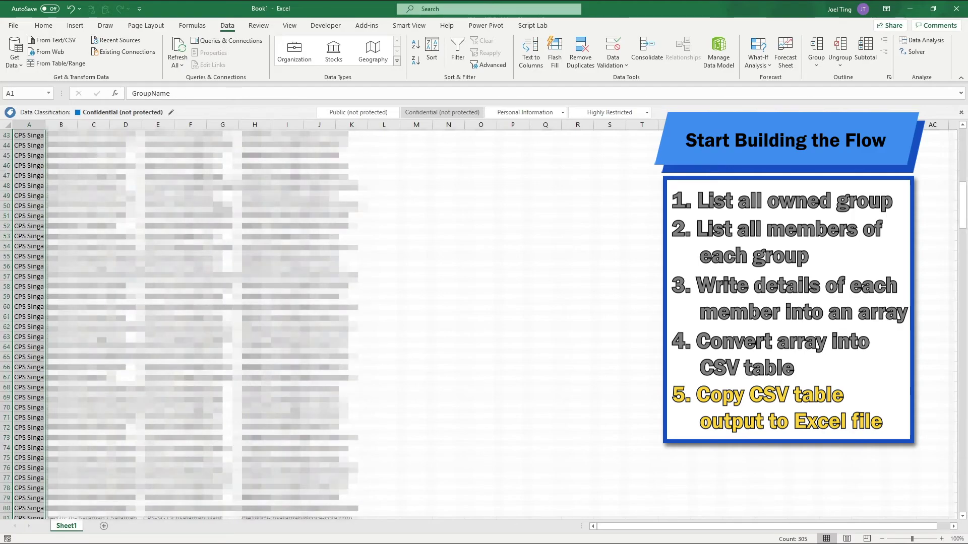
scroll(202, 322, "down", 20)
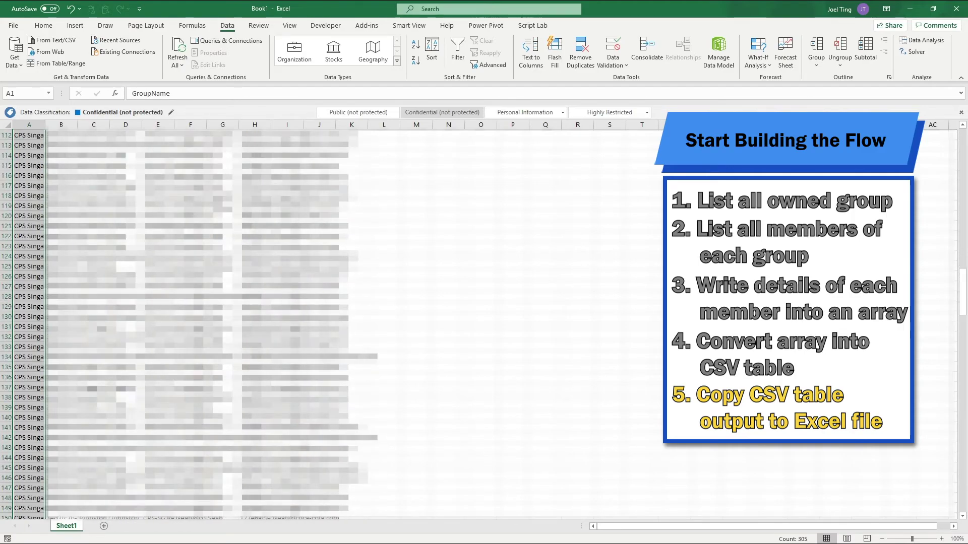
scroll(202, 322, "down", 20)
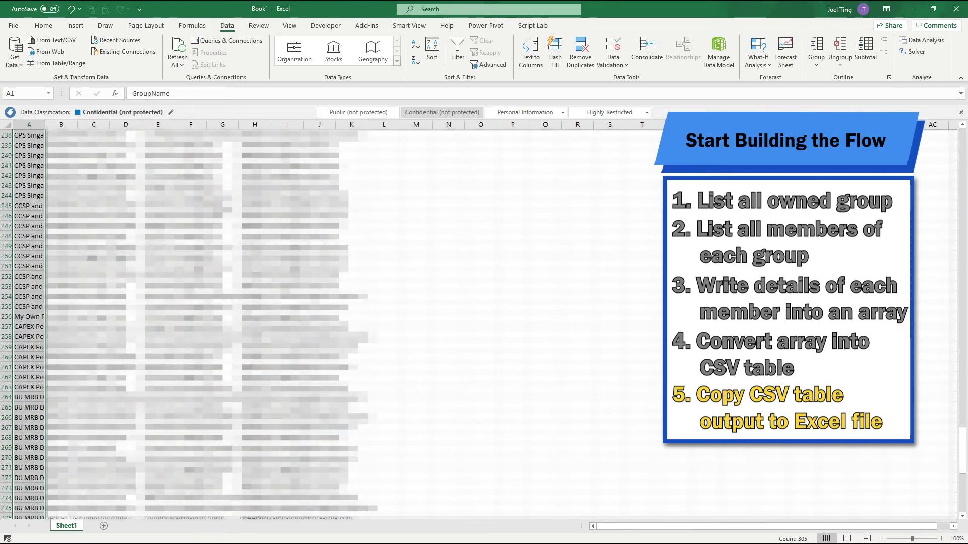